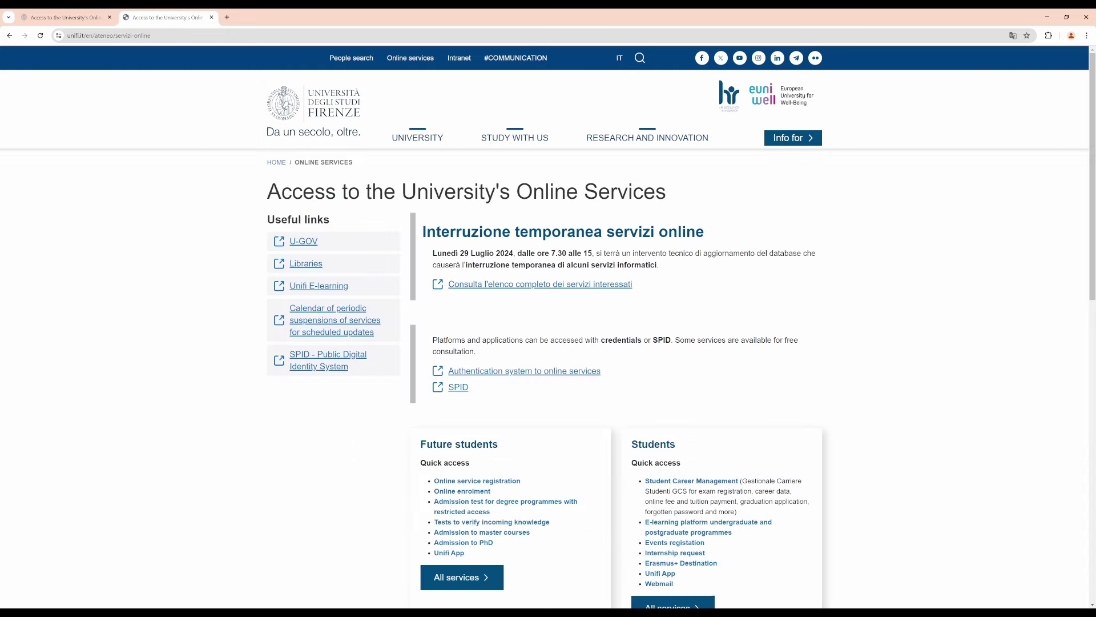
{"action": "scroll", "coordinate": [548, 342], "scroll_direction": "down", "scroll_amount": 3}
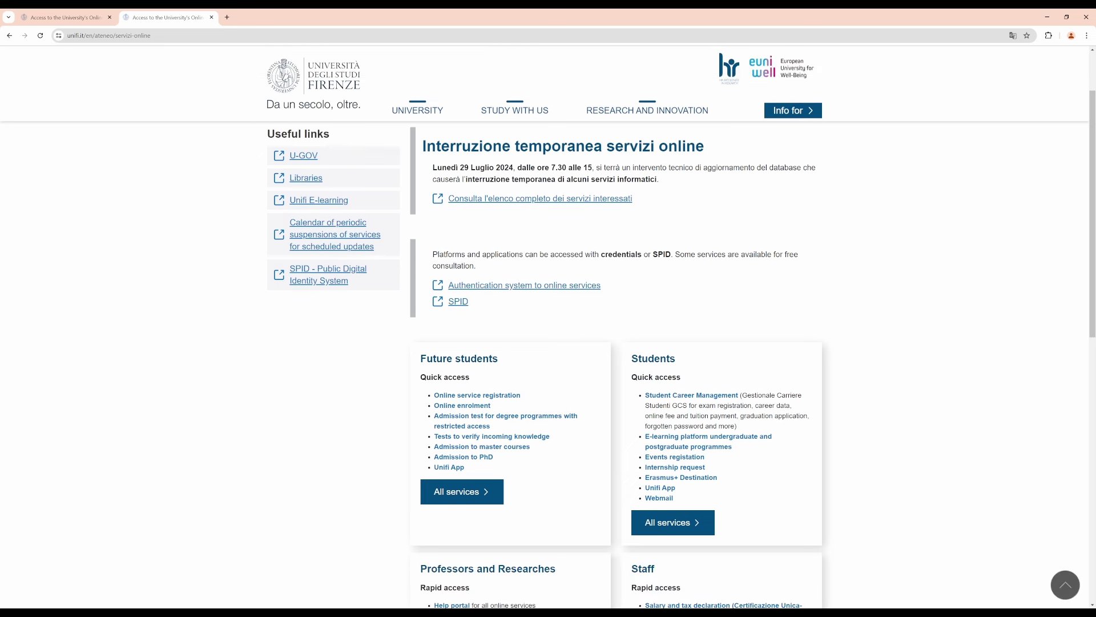
Open online service registration, switch the portal to English and start Registrazione Web.
{"action": "left_click", "coordinate": [477, 395]}
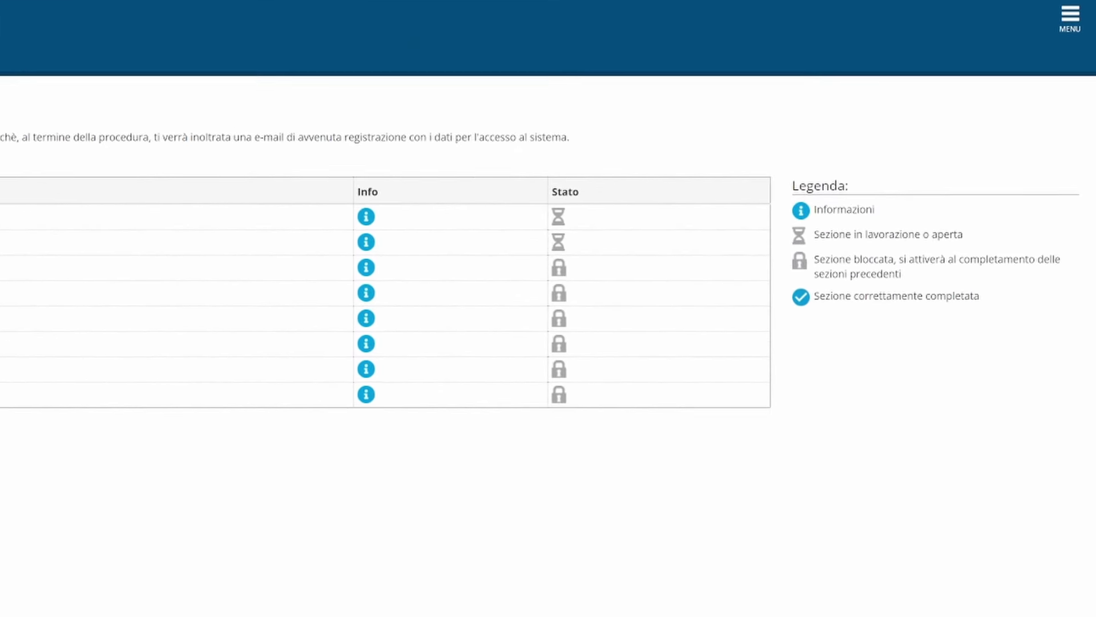
{"action": "left_click", "coordinate": [1070, 17]}
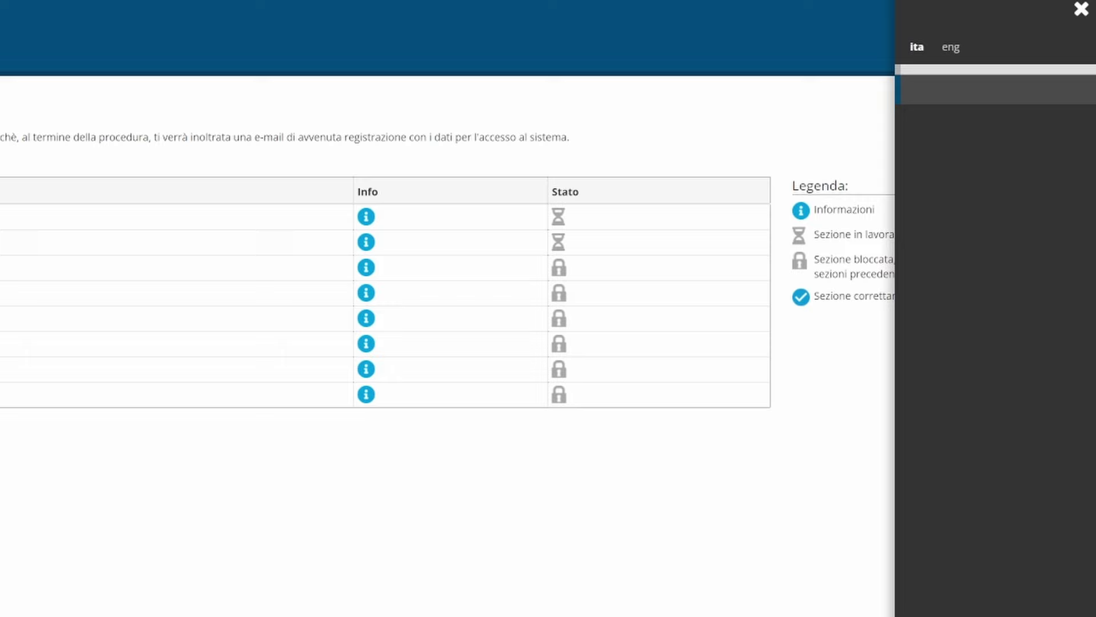
{"action": "left_click", "coordinate": [951, 47]}
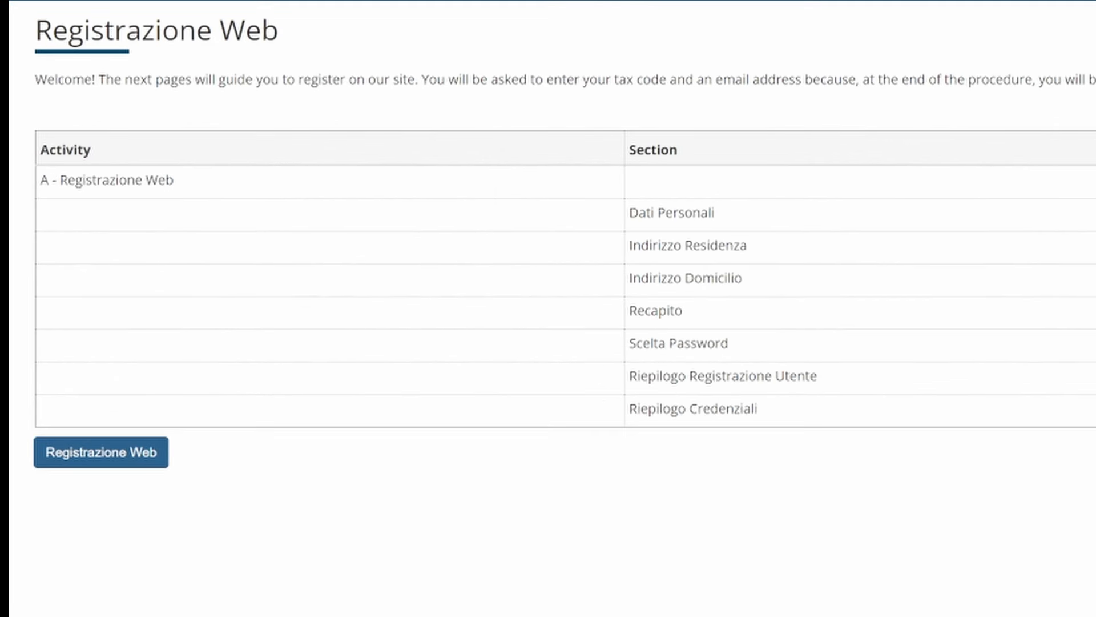
{"action": "left_click", "coordinate": [101, 451]}
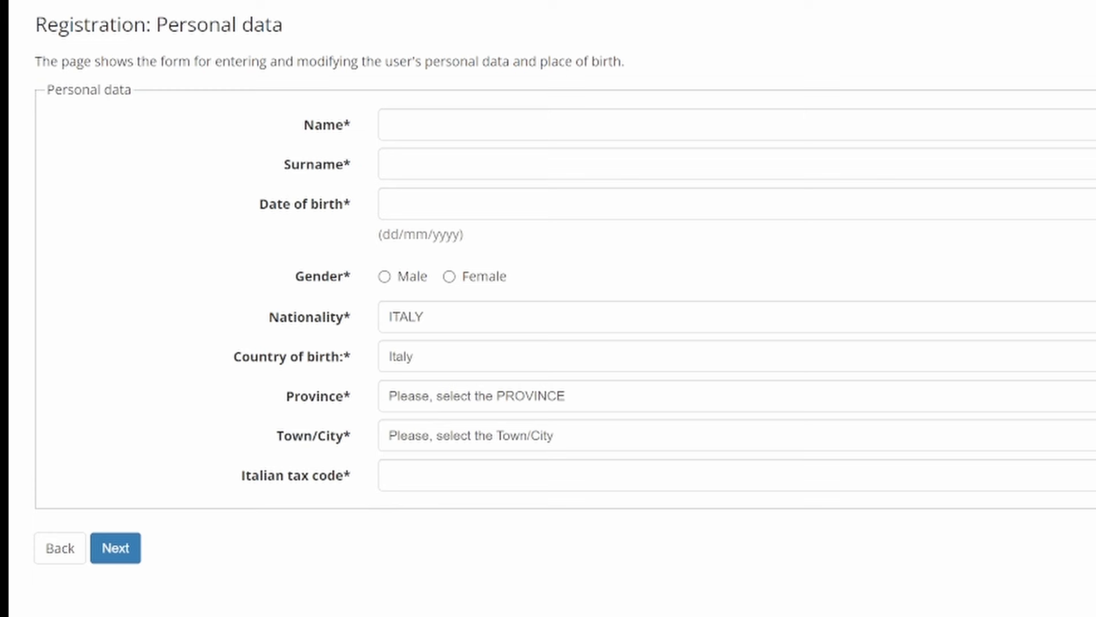
{"action": "key", "text": "Tab"}
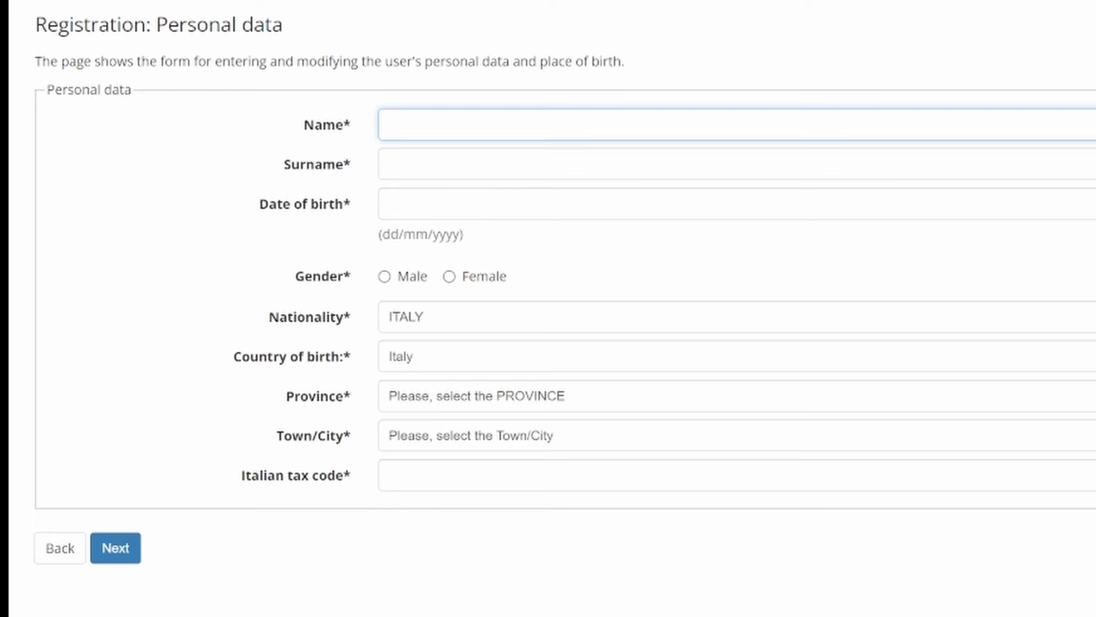
{"action": "type", "text": "Kiki"}
{"action": "key", "text": "Tab"}
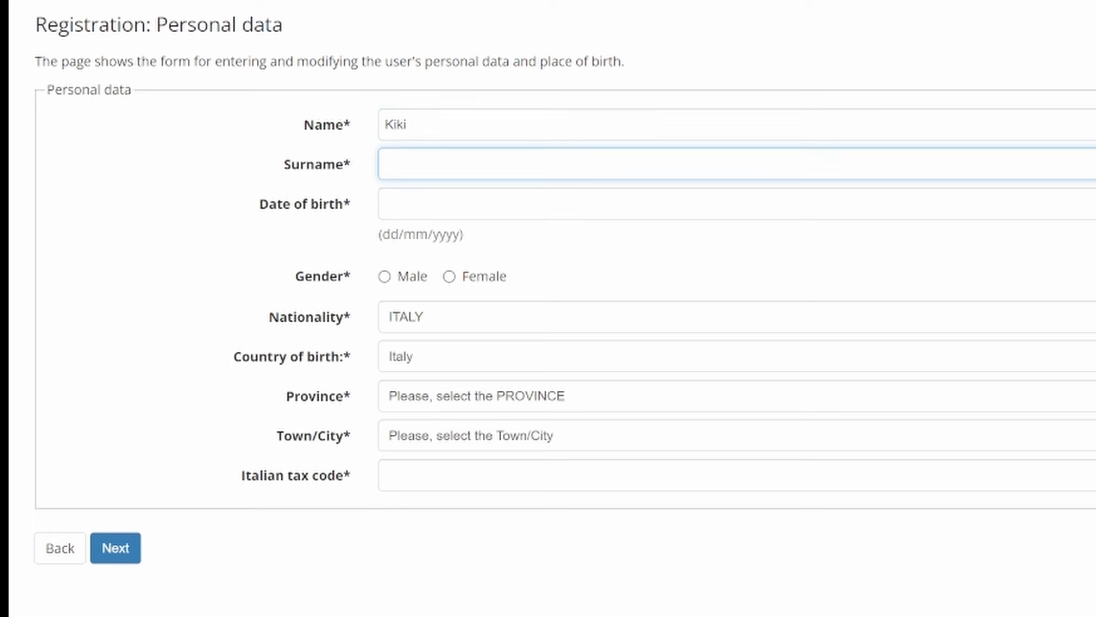
{"action": "type", "text": "Ponyo"}
{"action": "key", "text": "Tab"}
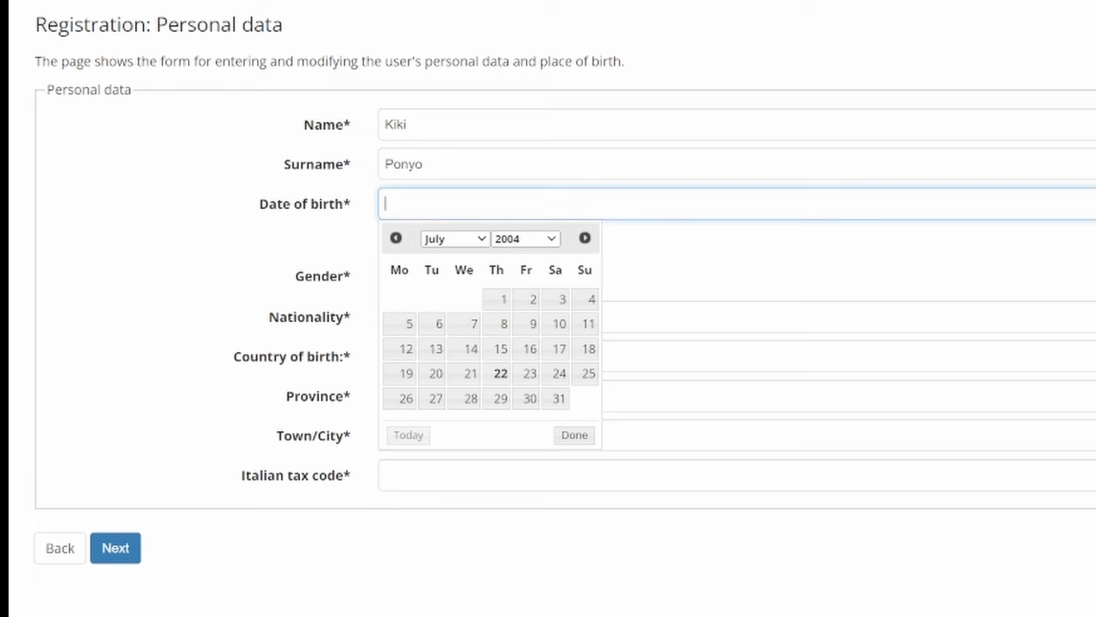
{"action": "left_click", "coordinate": [500, 298]}
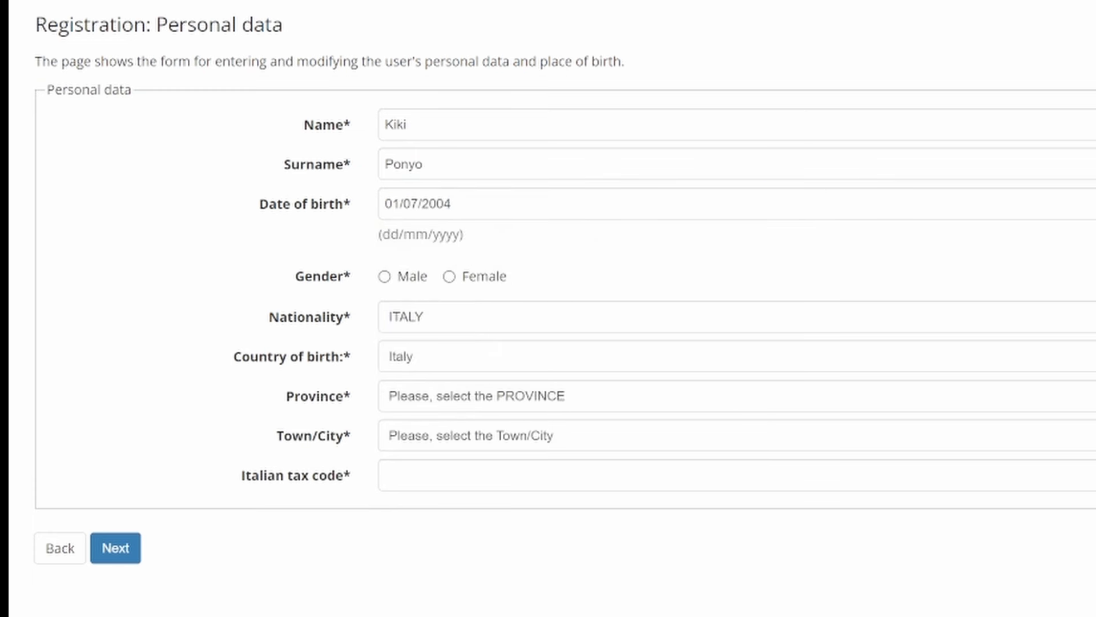
{"action": "left_click", "coordinate": [449, 276]}
Set nationality and birth country to Argentina, town Buenos Aires, and calculate the tax code.
{"action": "key", "text": "Tab"}
{"action": "type", "text": "ar"}
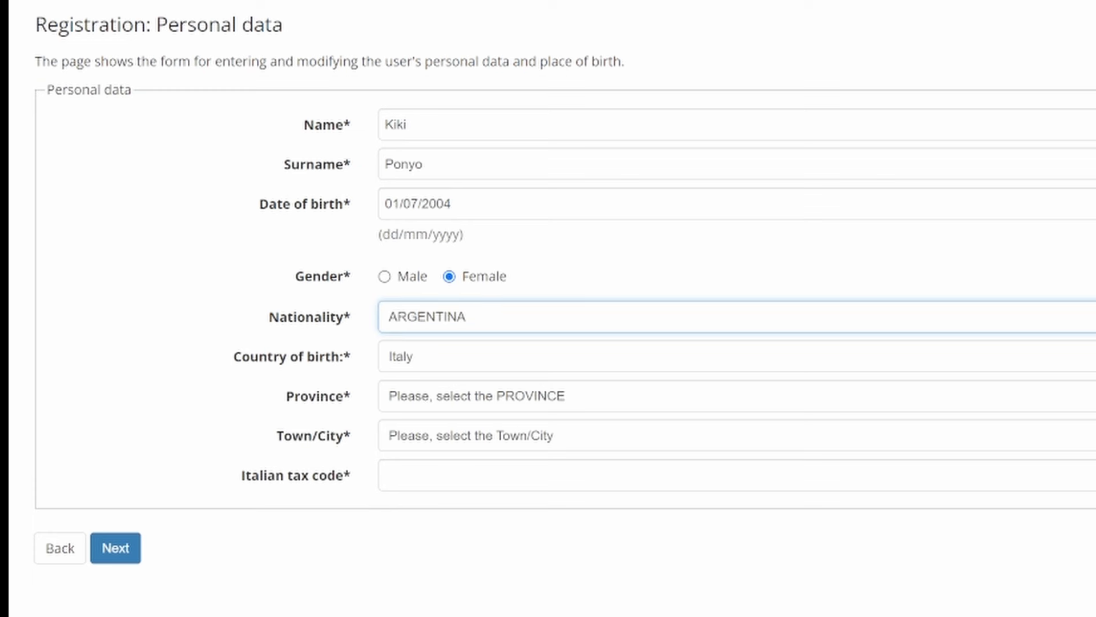
{"action": "key", "text": "Tab"}
{"action": "type", "text": "a"}
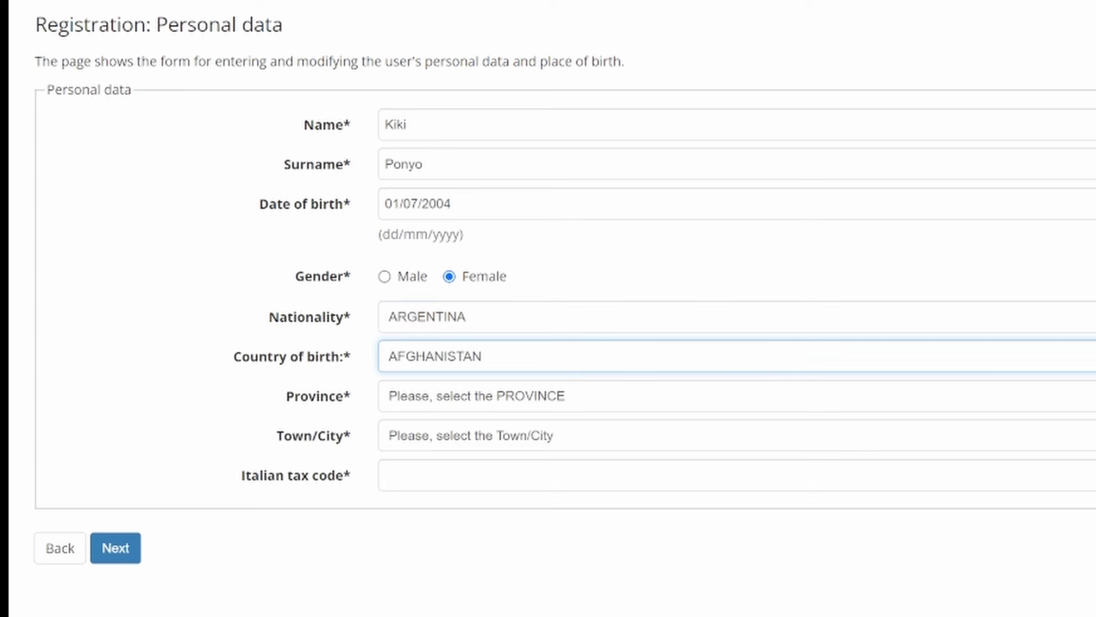
{"action": "type", "text": "rgentina"}
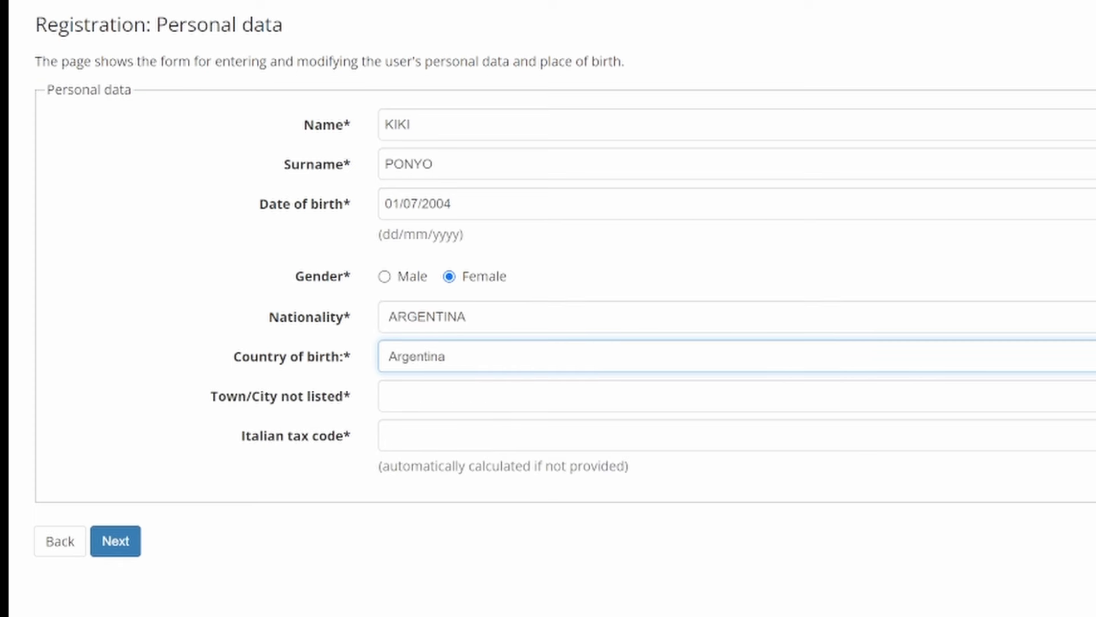
{"action": "key", "text": "Tab"}
{"action": "type", "text": "Buenos Aires"}
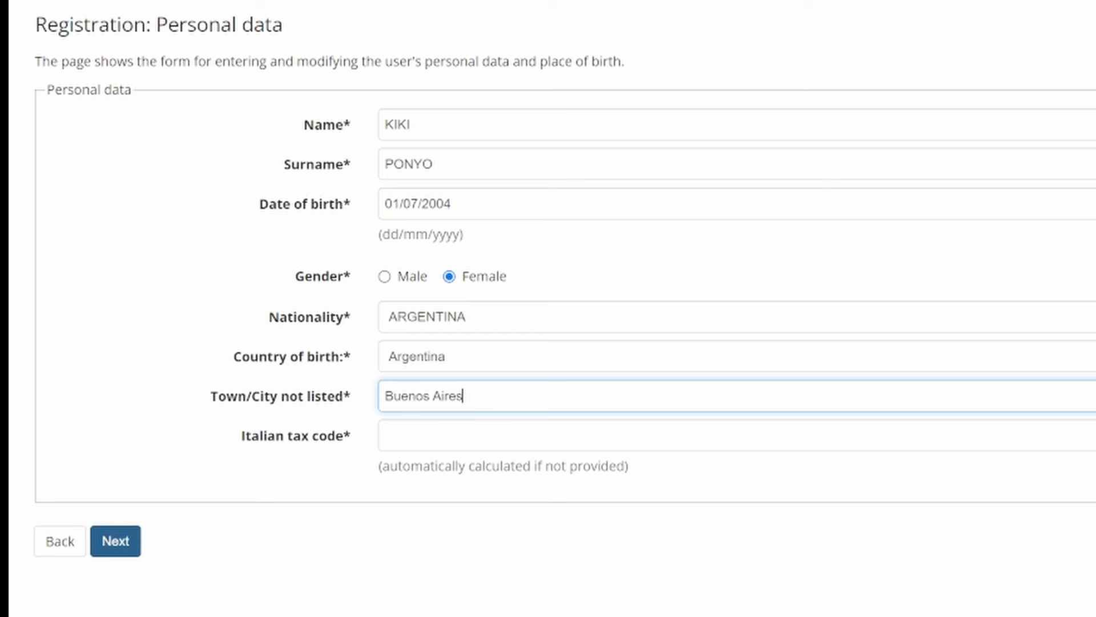
{"action": "left_click", "coordinate": [115, 541]}
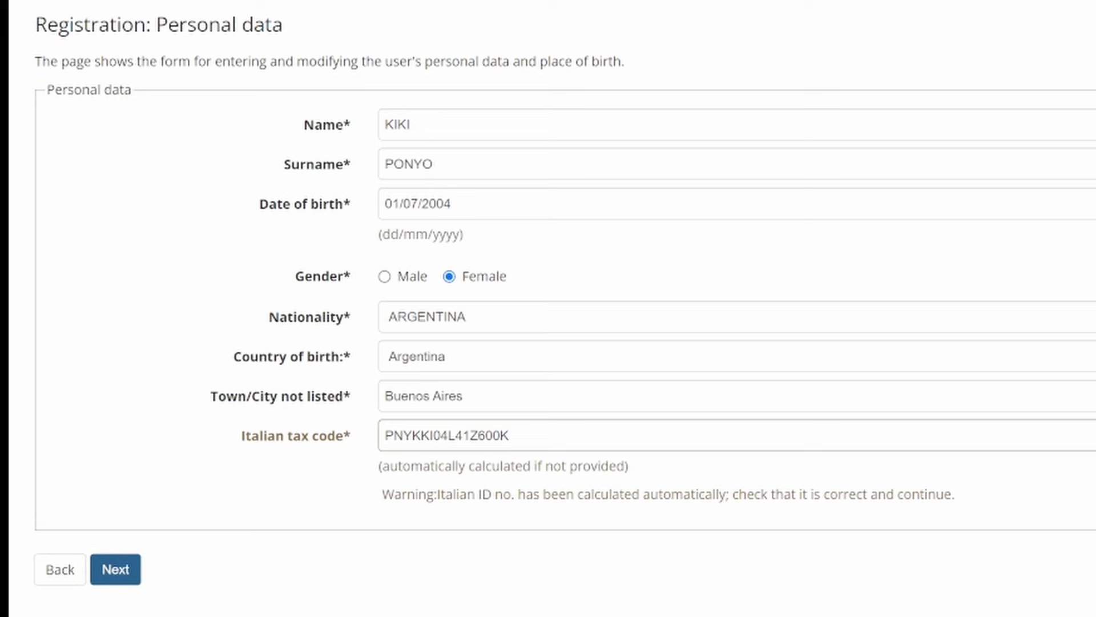
Enter permanent address country Argentina, city Buenos Aires and street 'calle de las flores'.
{"action": "left_click", "coordinate": [115, 568]}
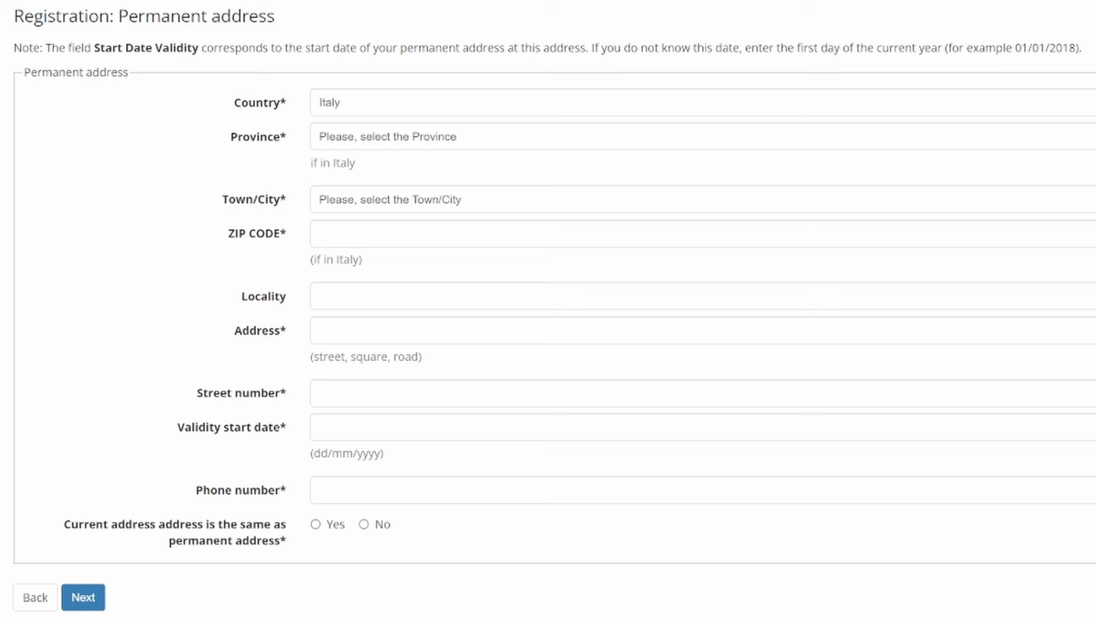
{"action": "key", "text": "Tab"}
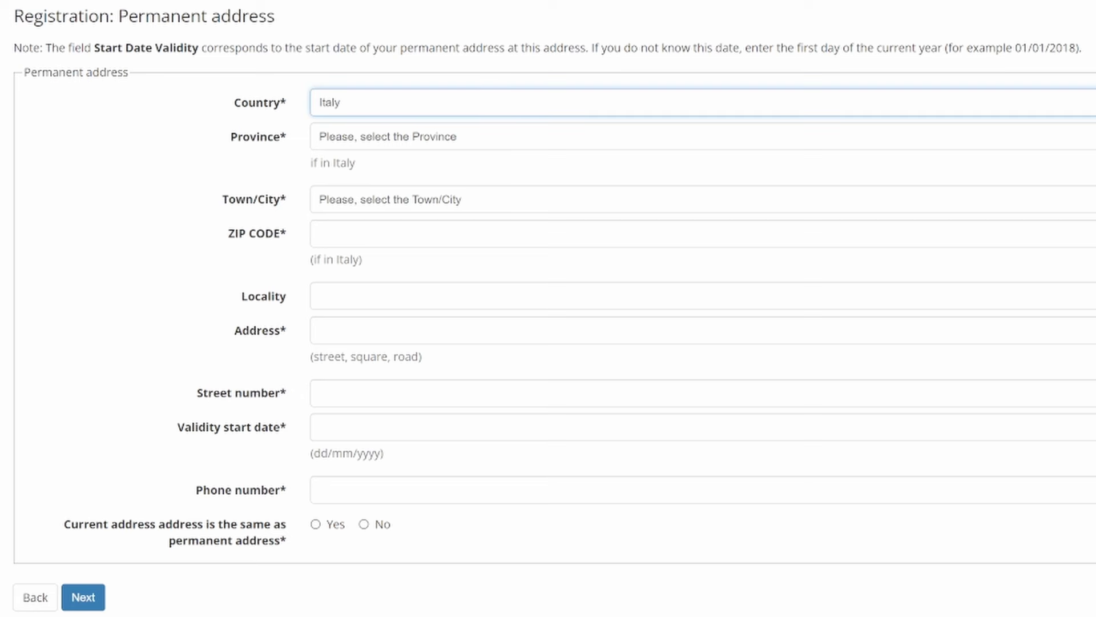
{"action": "type", "text": "arg"}
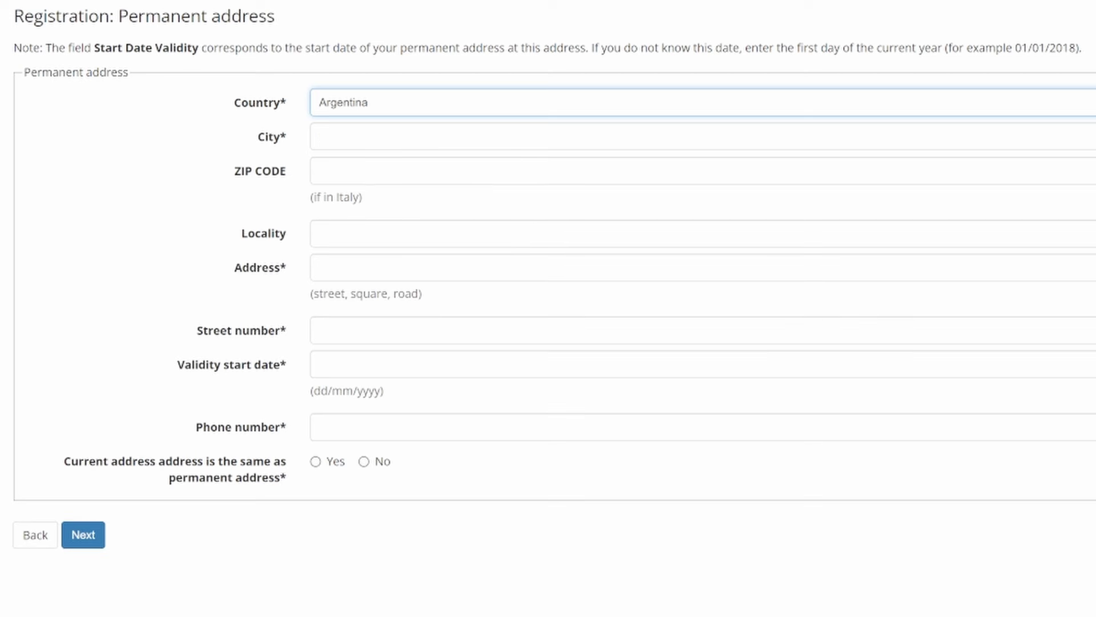
{"action": "key", "text": "Tab"}
{"action": "type", "text": "Bueno"}
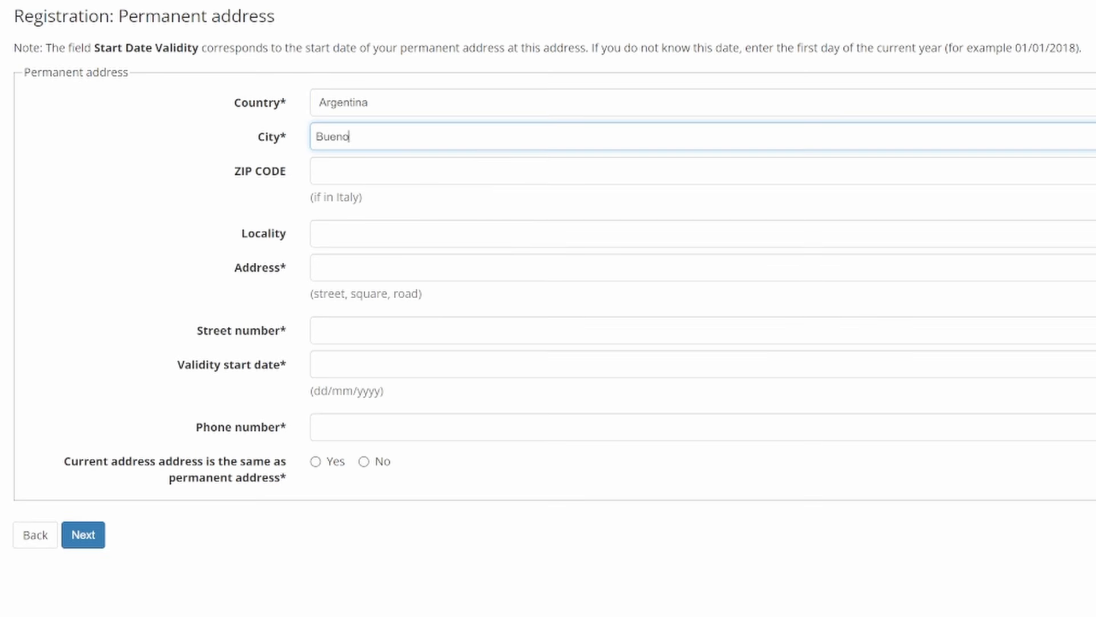
{"action": "type", "text": "s a"}
{"action": "key", "text": "BackSpace"}
{"action": "type", "text": "Aires"}
{"action": "left_click", "coordinate": [599, 267]}
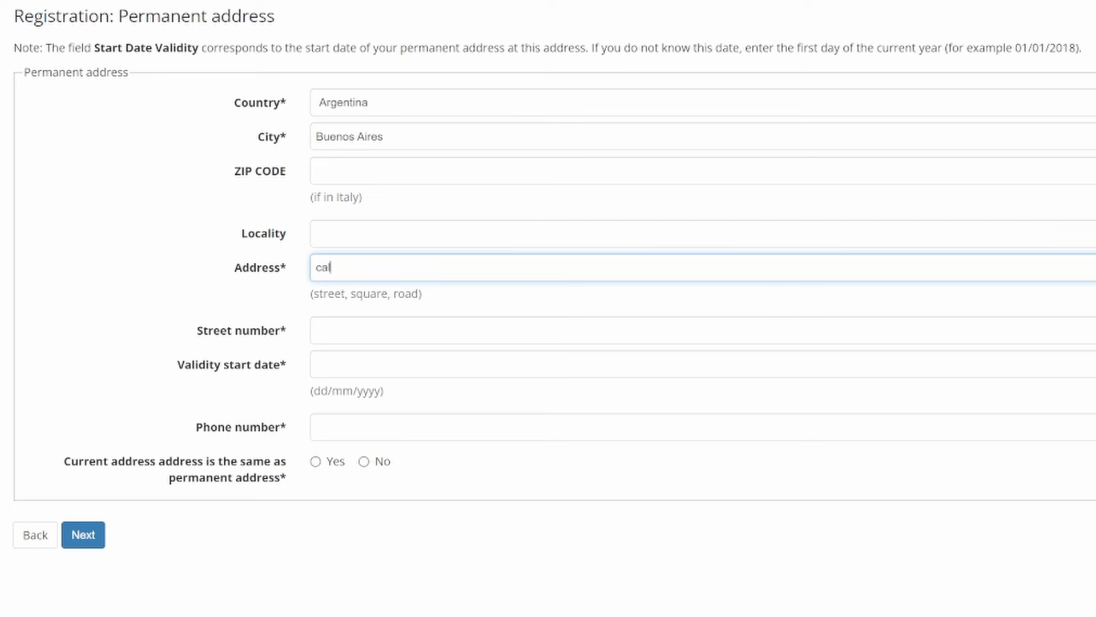
{"action": "key", "text": "Tab"}
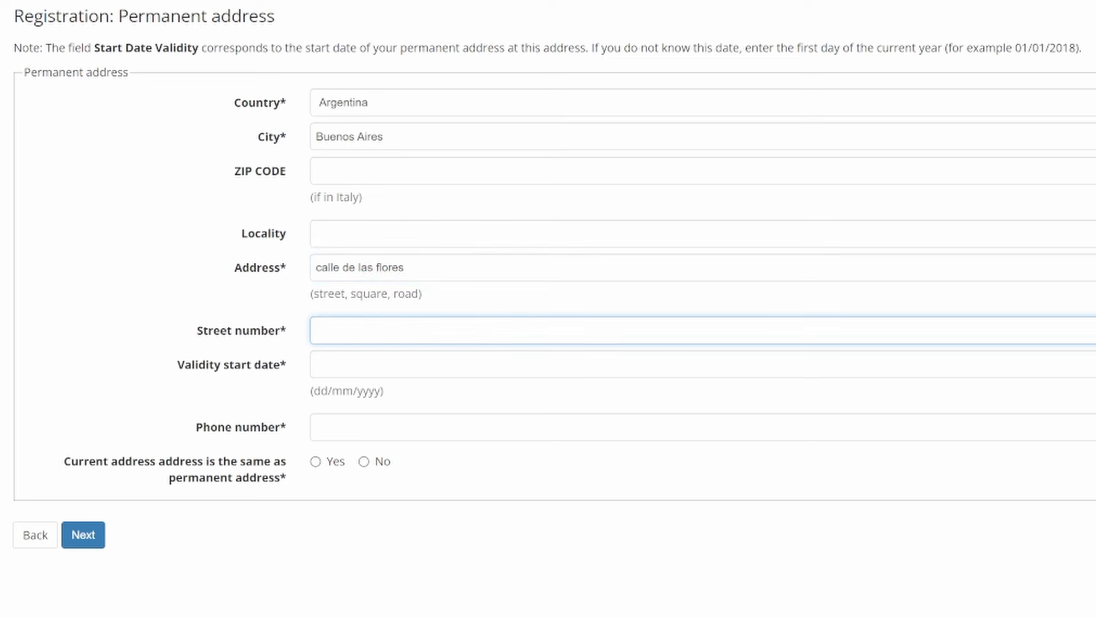
{"action": "key", "text": "Tab"}
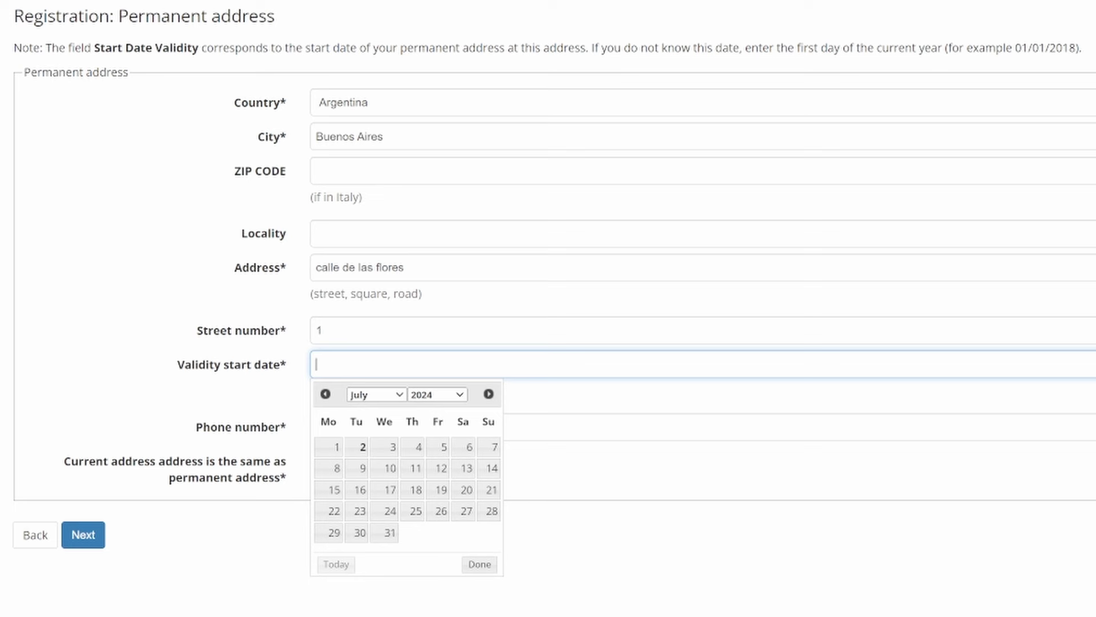
{"action": "type", "text": "01/01/2024"}
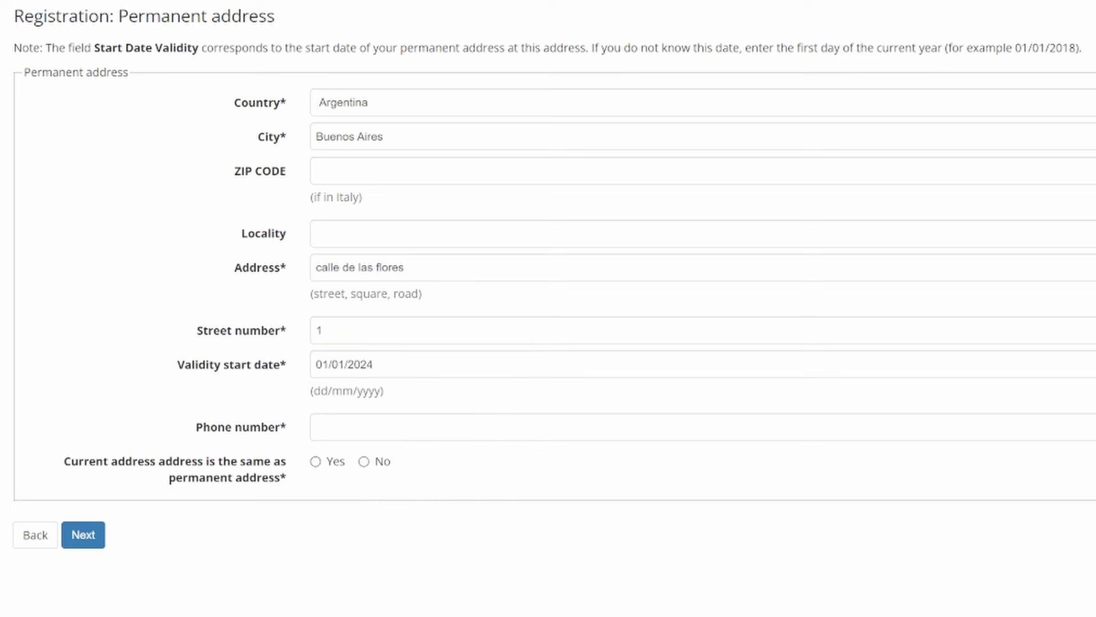
{"action": "key", "text": "Tab"}
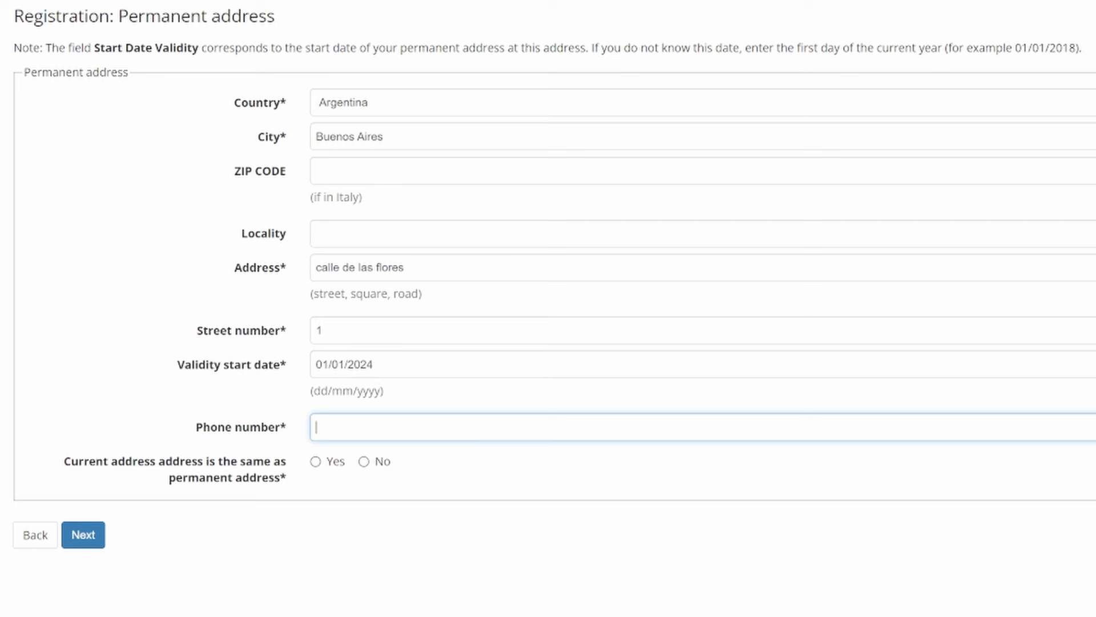
{"action": "type", "text": "0123456789"}
{"action": "left_click", "coordinate": [364, 462]}
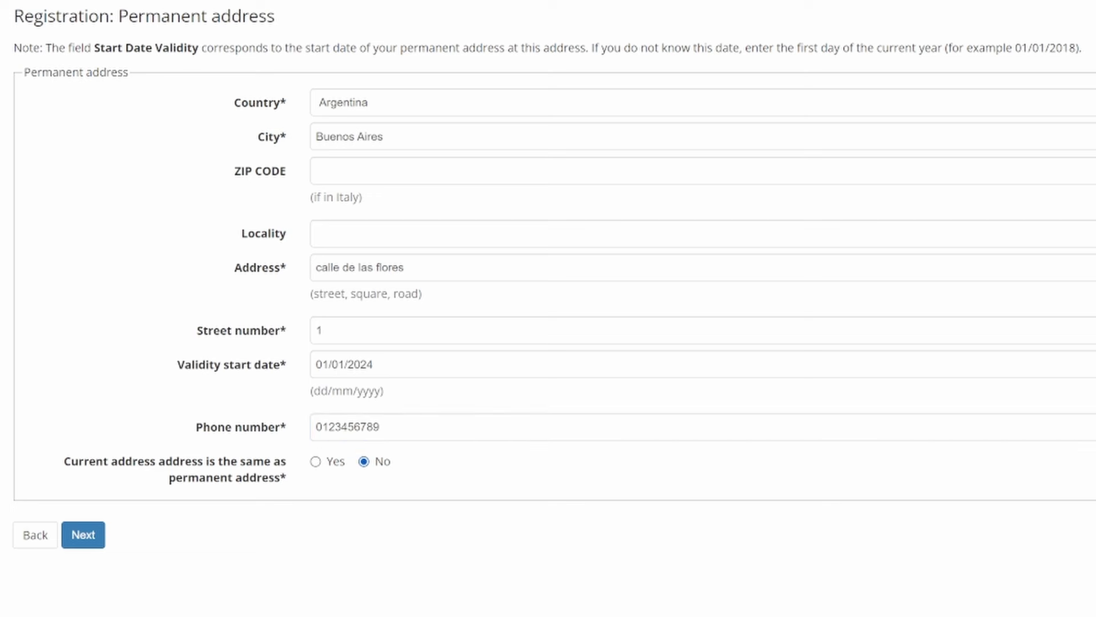
{"action": "left_click", "coordinate": [83, 535]}
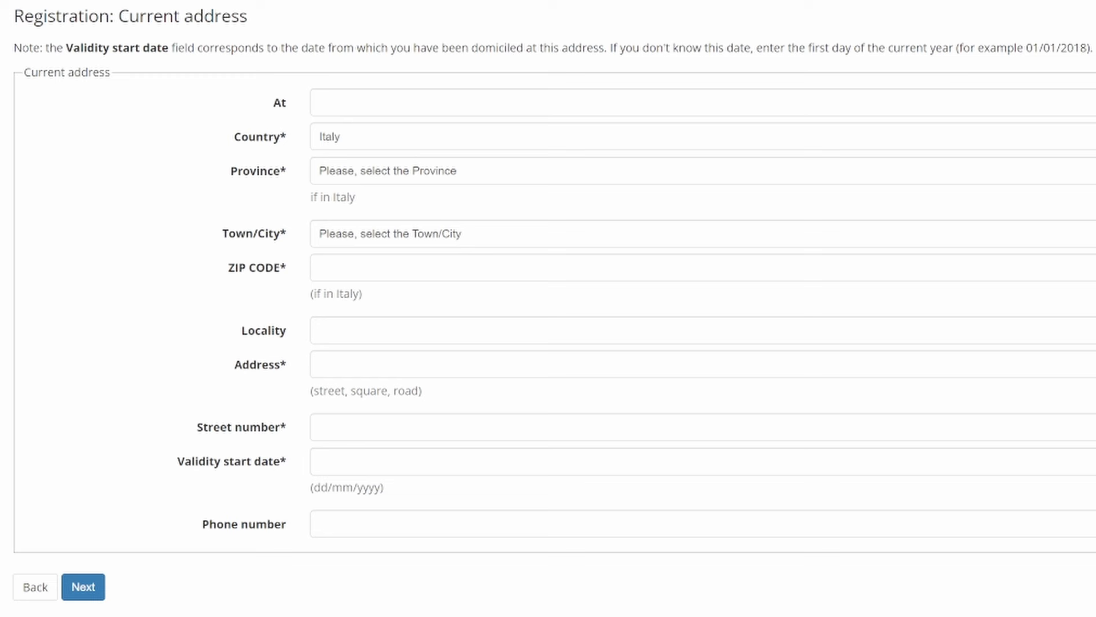
Fill the Florence current address province, city, ZIP code, street and street number.
{"action": "key", "text": "Tab"}
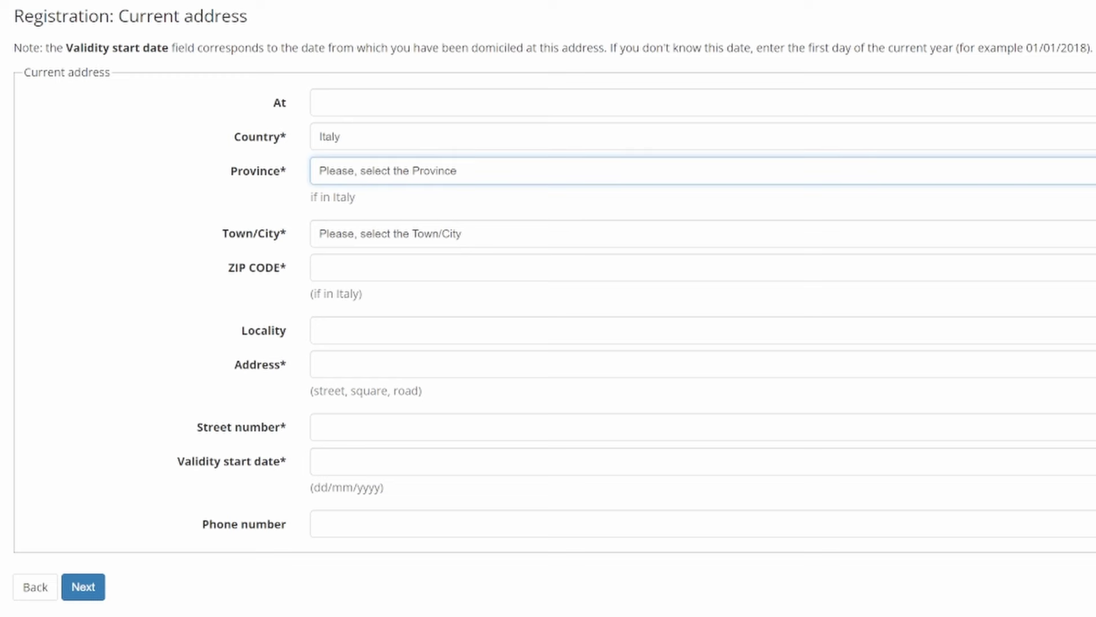
{"action": "type", "text": "fi"}
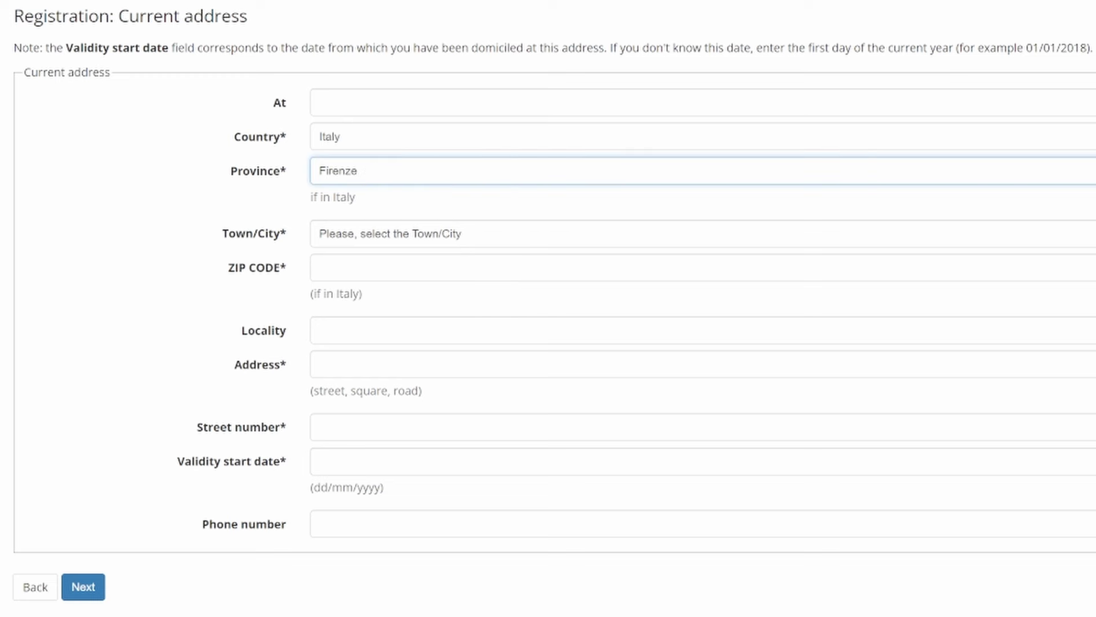
{"action": "key", "text": "Tab"}
{"action": "type", "text": "fi"}
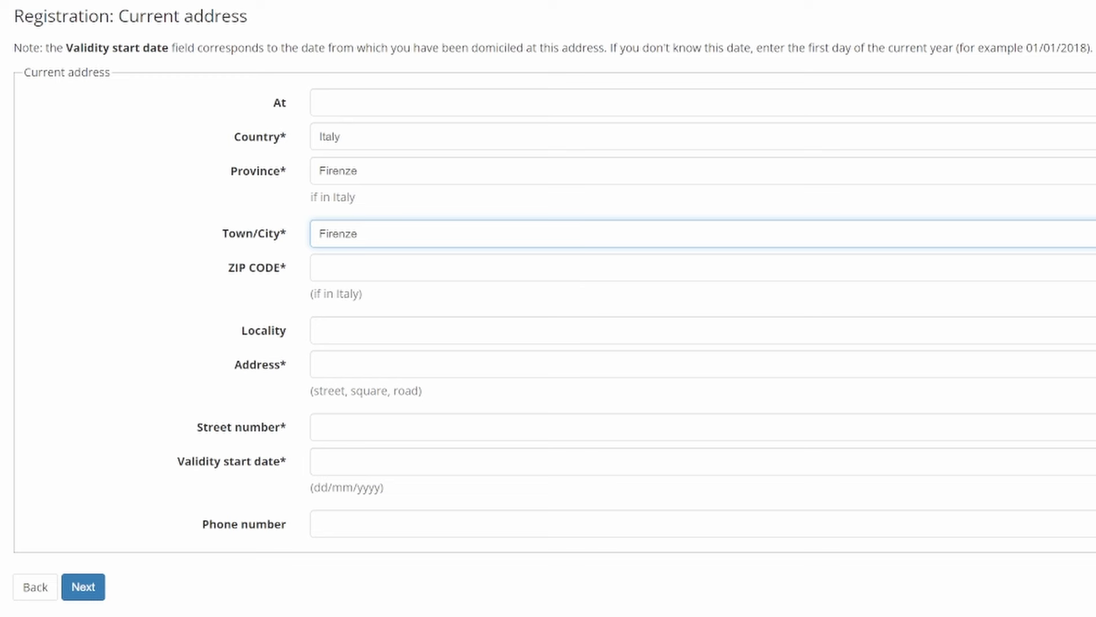
{"action": "key", "text": "Tab"}
{"action": "type", "text": "5"}
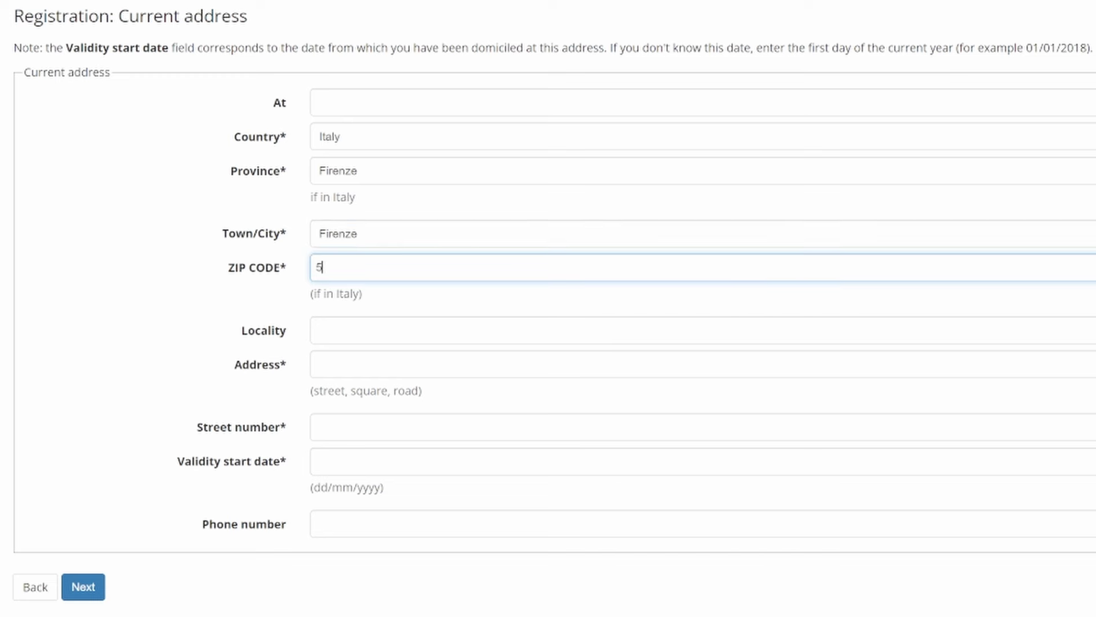
{"action": "type", "text": "0141"}
{"action": "key", "text": "Tab"}
{"action": "key", "text": "Tab"}
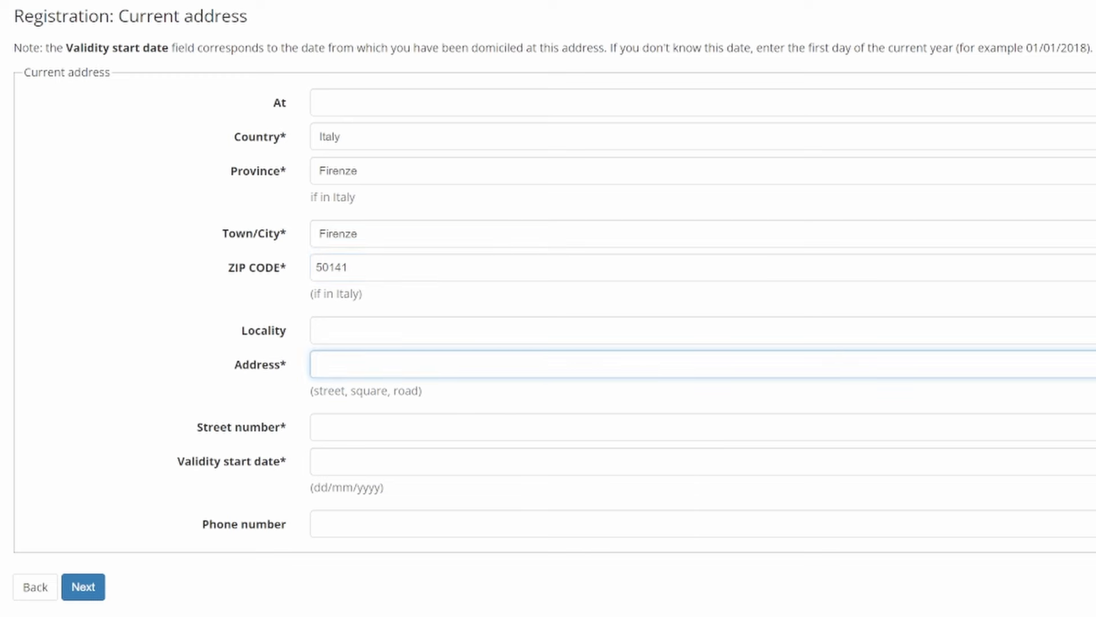
{"action": "key", "text": "Tab"}
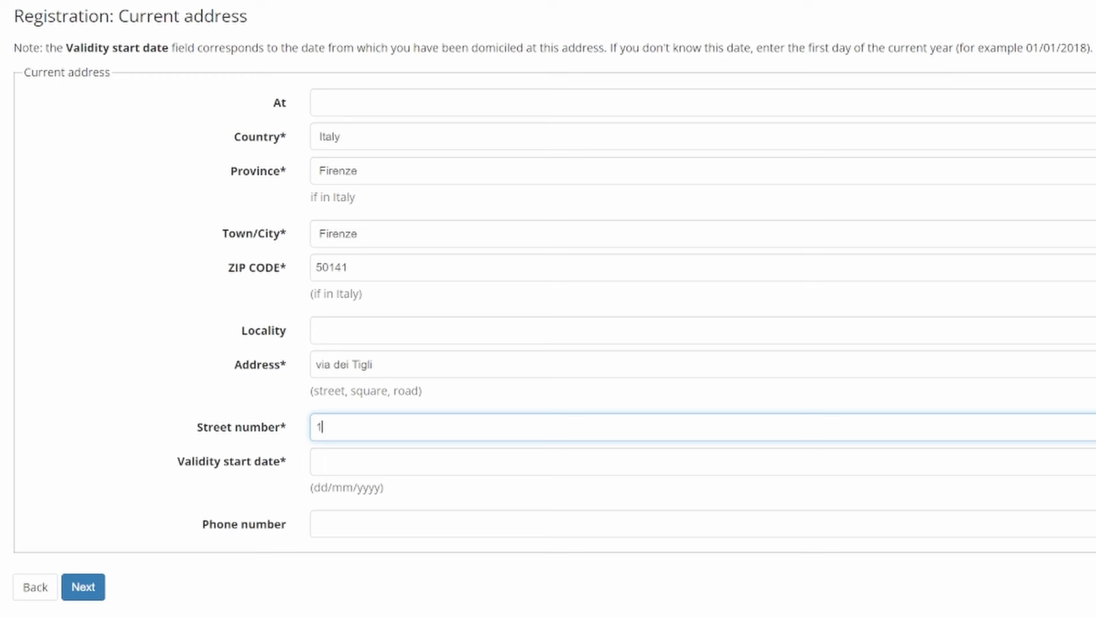
{"action": "key", "text": "Tab"}
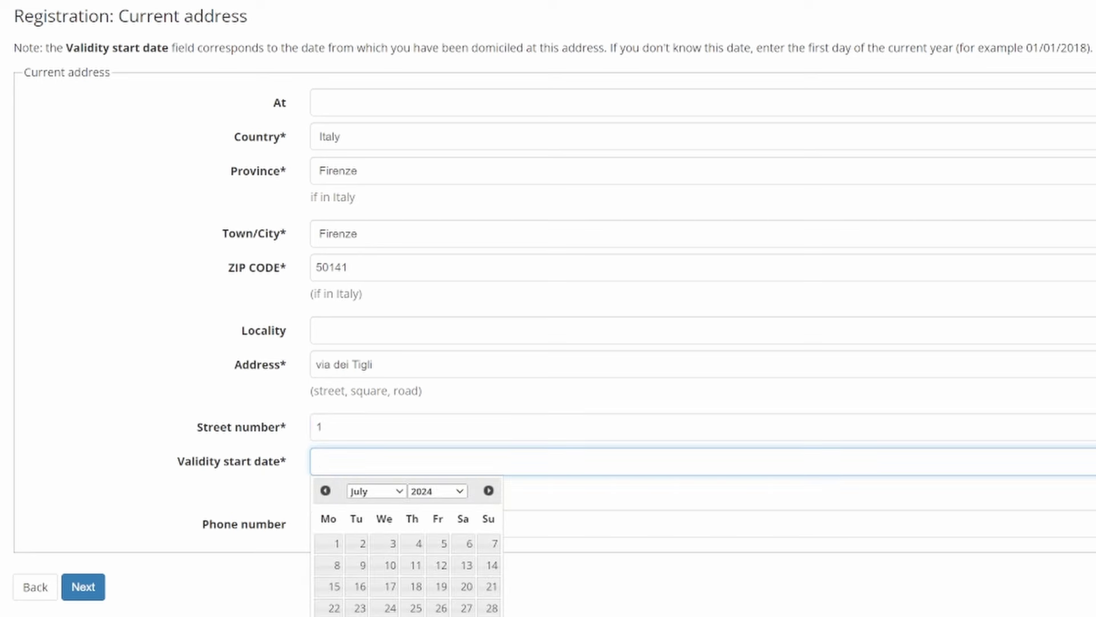
{"action": "left_click", "coordinate": [336, 544]}
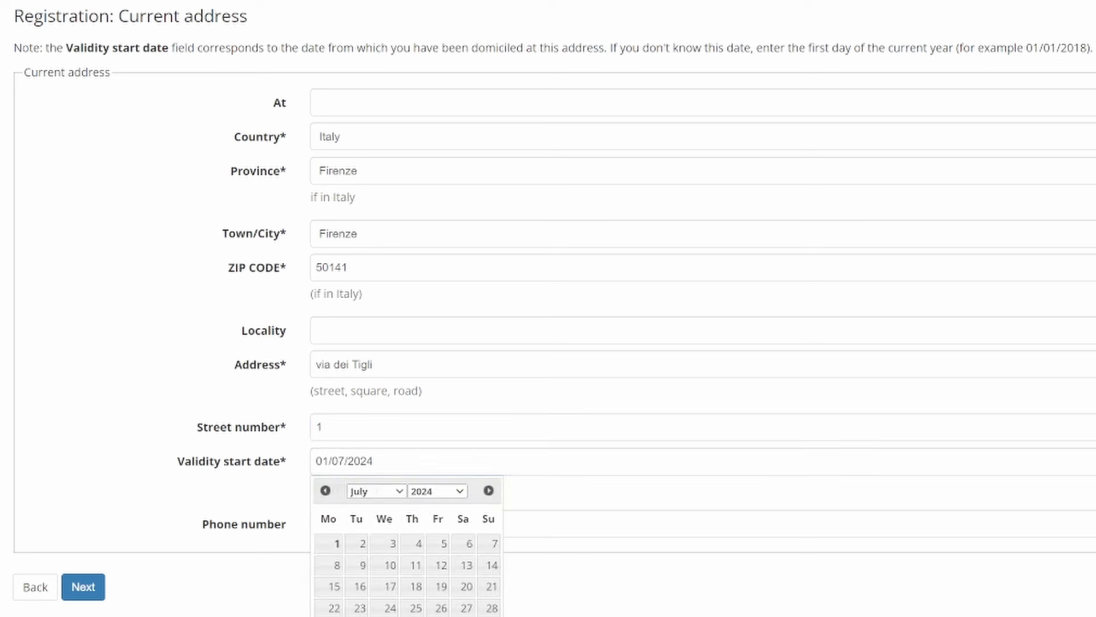
{"action": "key", "text": "Tab"}
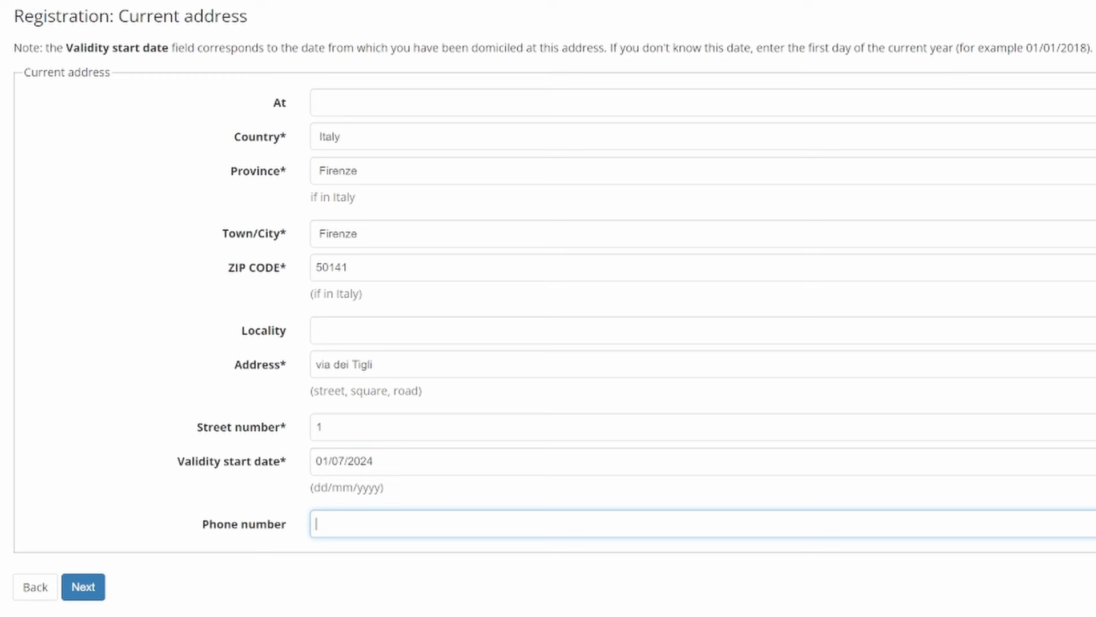
{"action": "type", "text": "789"}
{"action": "type", "text": "4561320"}
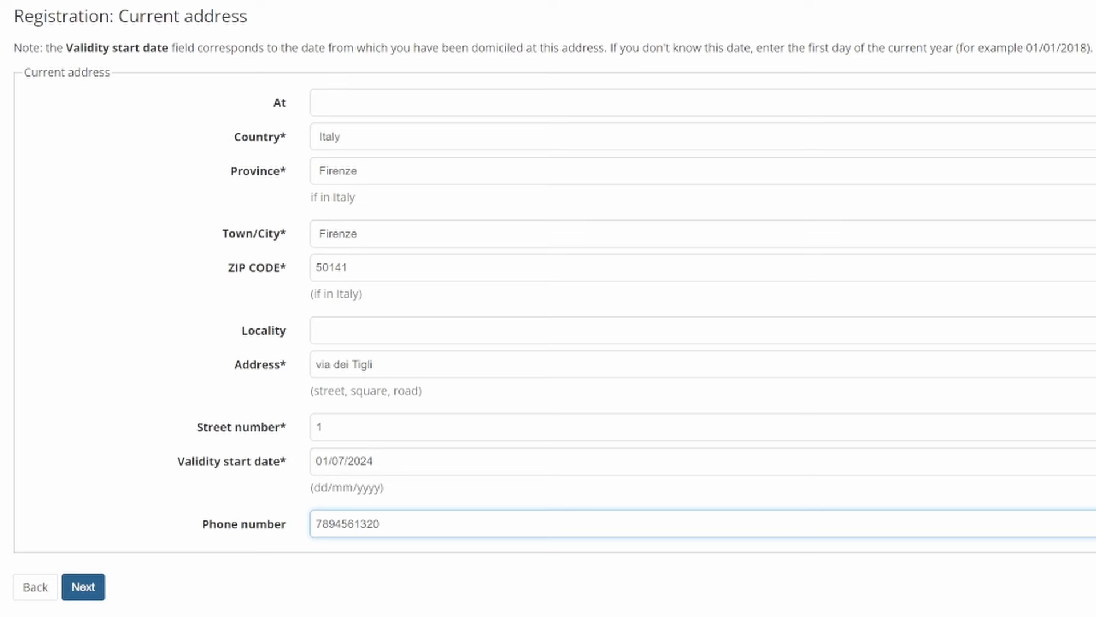
Submit the current address, enter and confirm the e-mail, and choose dialling code +39.
{"action": "left_click", "coordinate": [84, 587]}
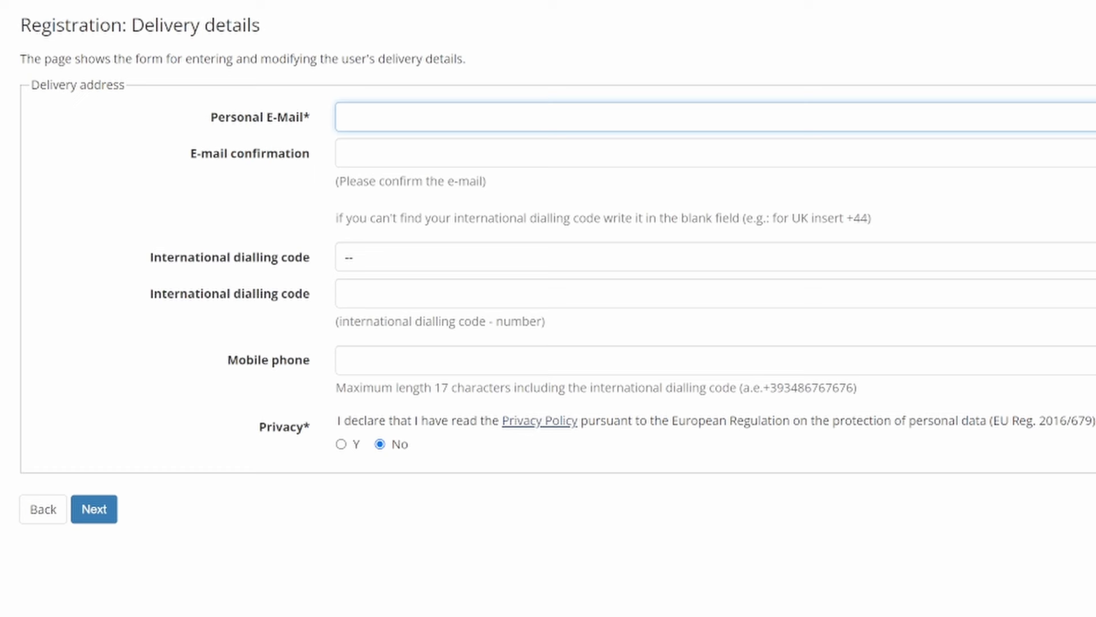
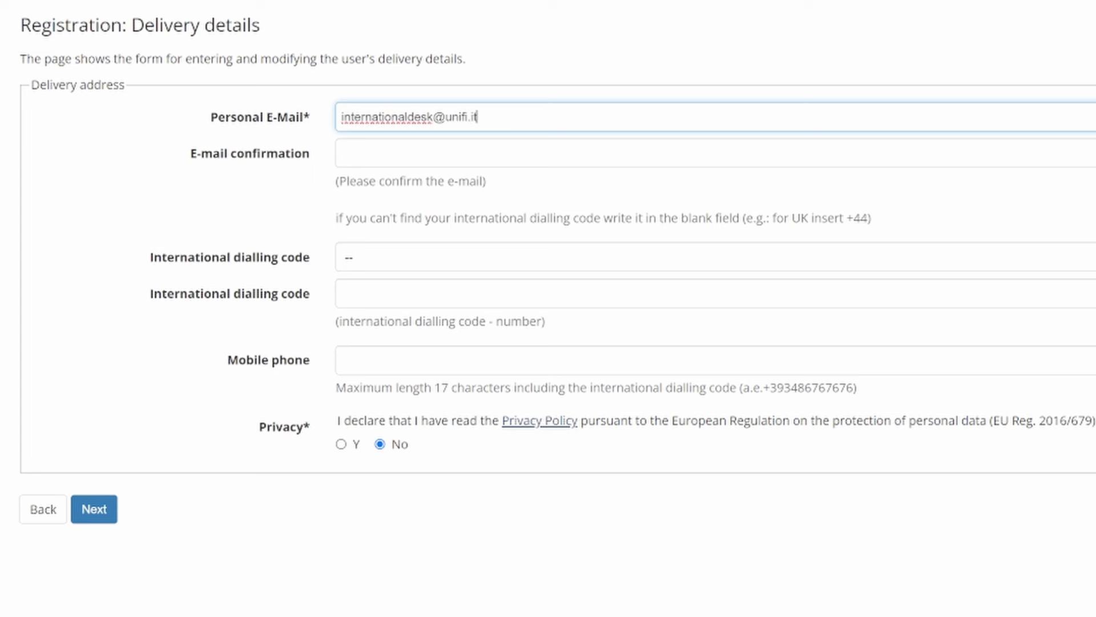
{"action": "key", "text": "Tab"}
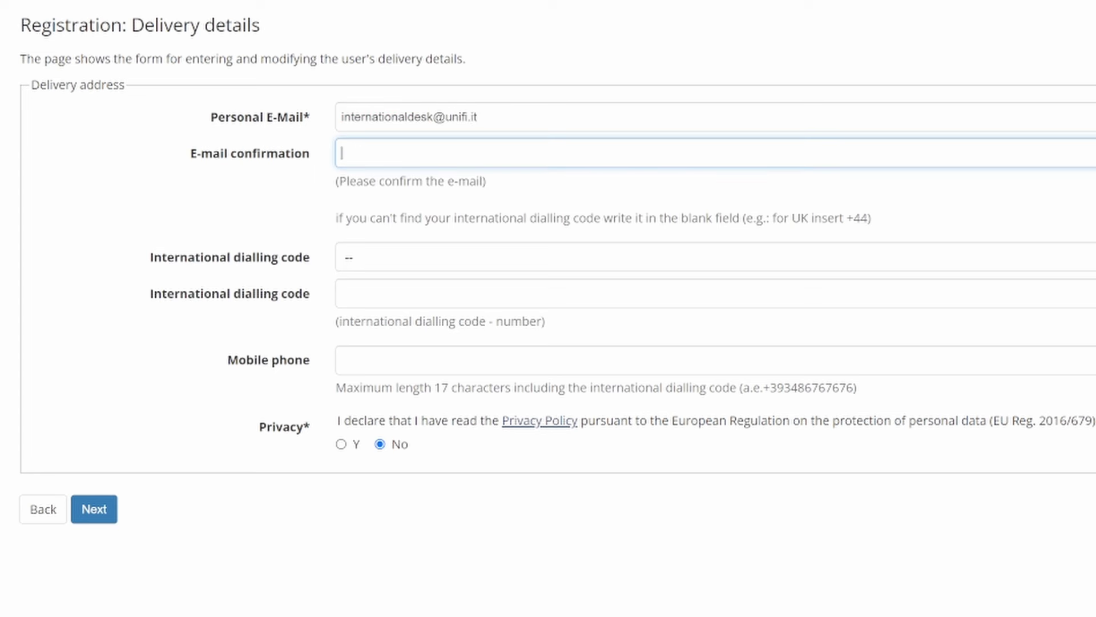
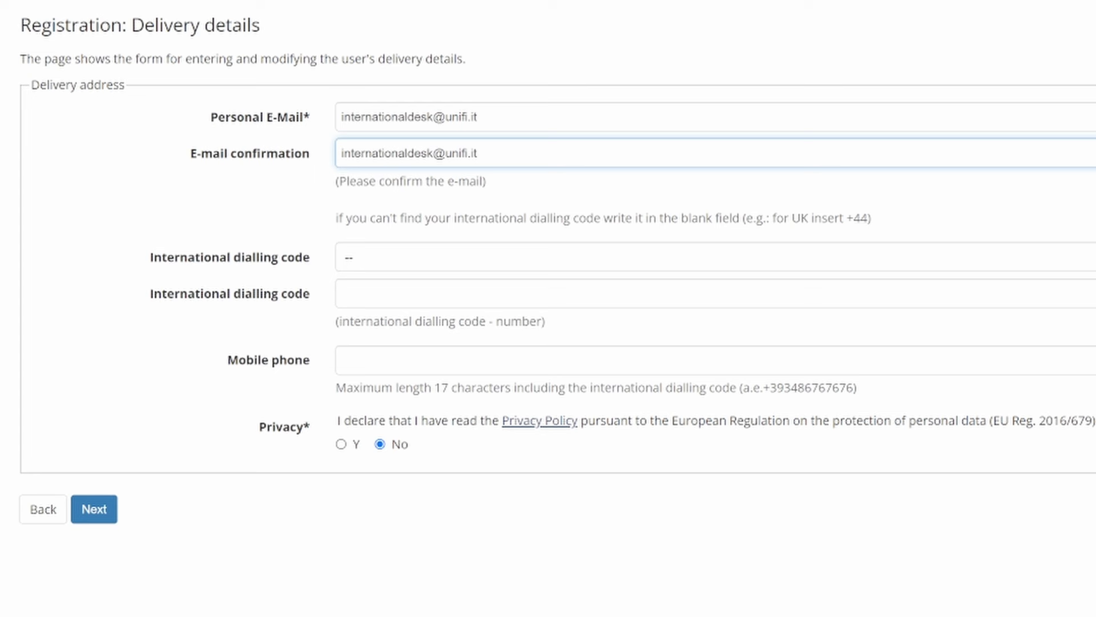
{"action": "key", "text": "Tab"}
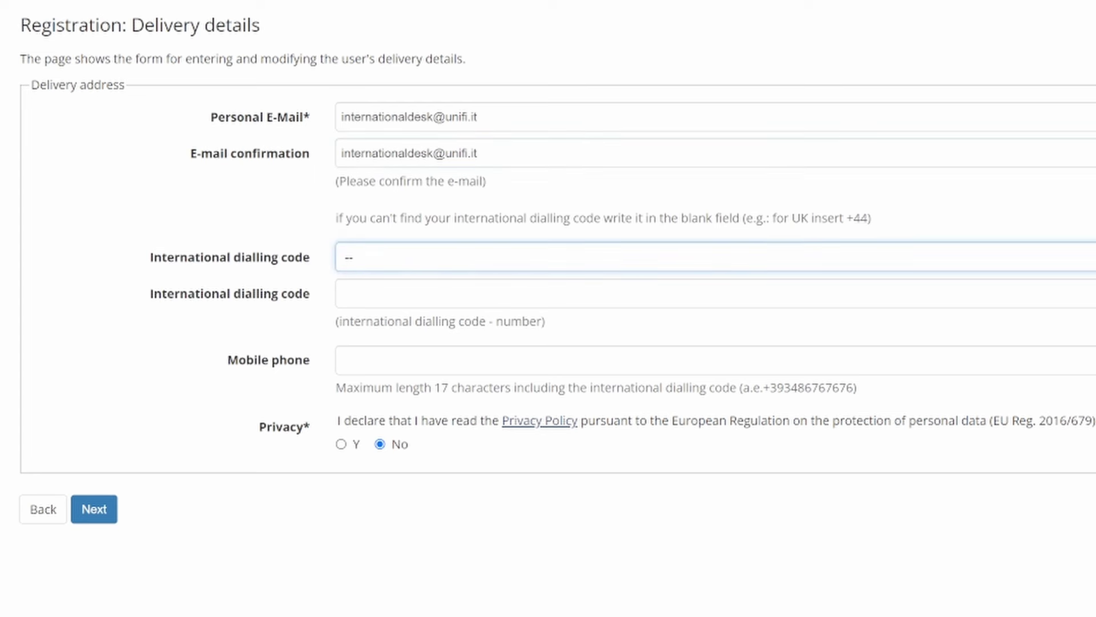
{"action": "key", "text": "Down"}
{"action": "key", "text": "Tab"}
{"action": "key", "text": "Tab"}
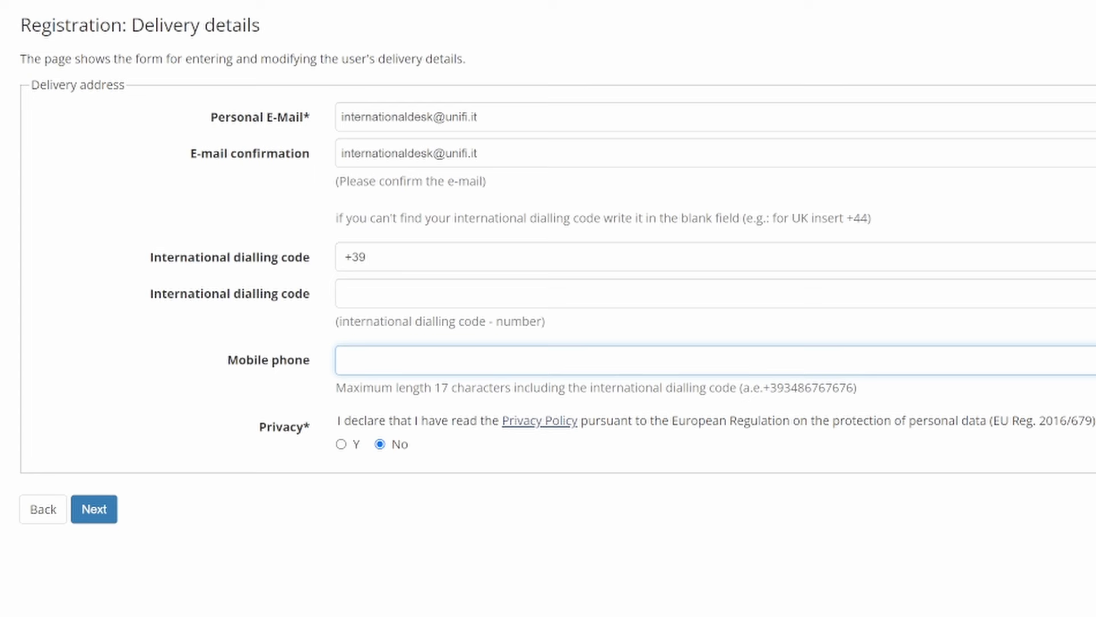
{"action": "type", "text": "789456123"}
{"action": "type", "text": "0"}
{"action": "left_click", "coordinate": [341, 444]}
{"action": "left_click", "coordinate": [95, 509]}
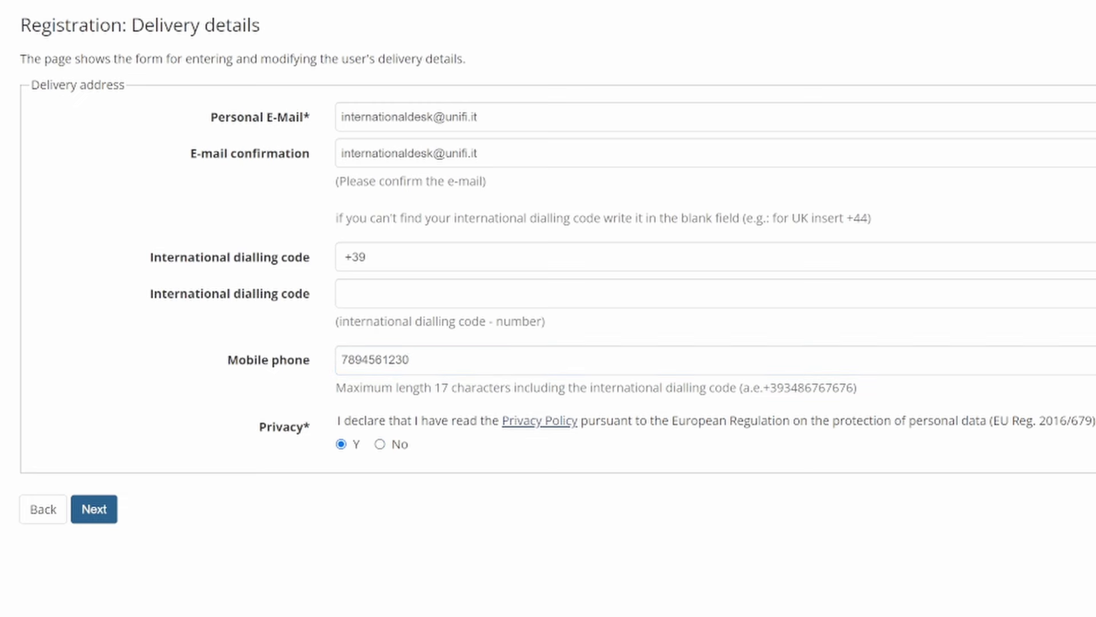
Enter and confirm a ten-character password, then proceed to the Registration Summary.
{"action": "left_click", "coordinate": [95, 508]}
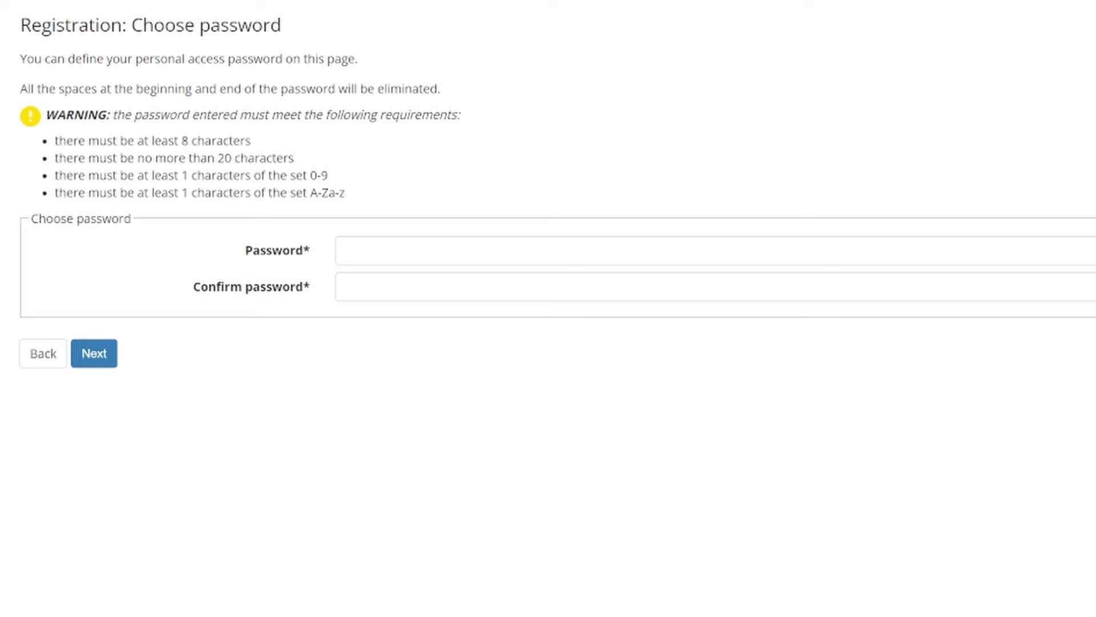
{"action": "left_click", "coordinate": [599, 250]}
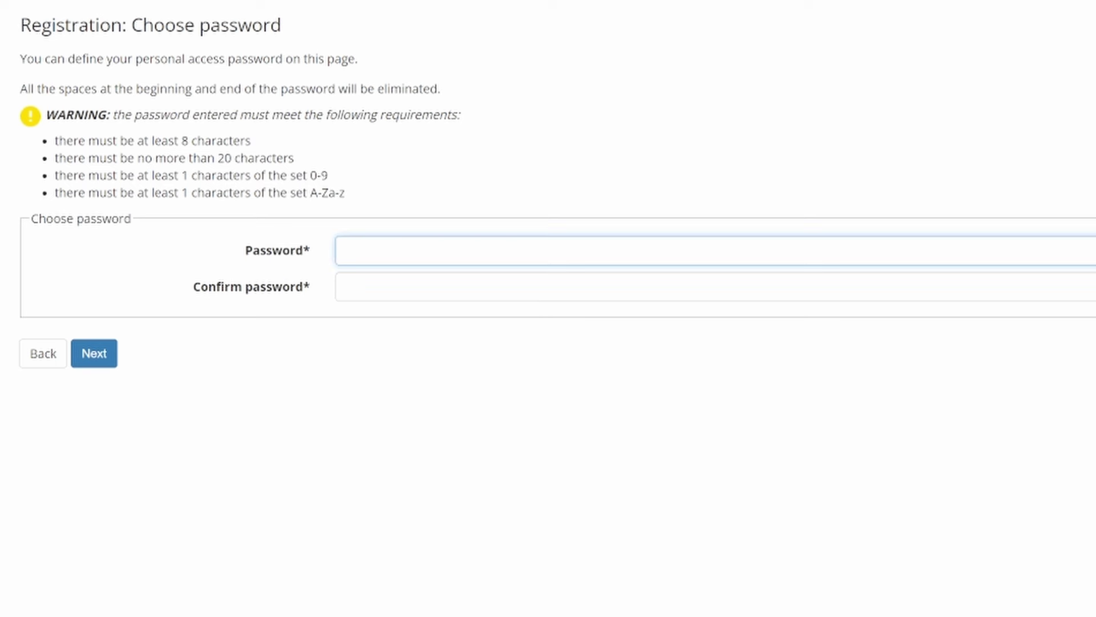
{"action": "type", "text": "**********"}
{"action": "key", "text": "Tab"}
{"action": "type", "text": "********"}
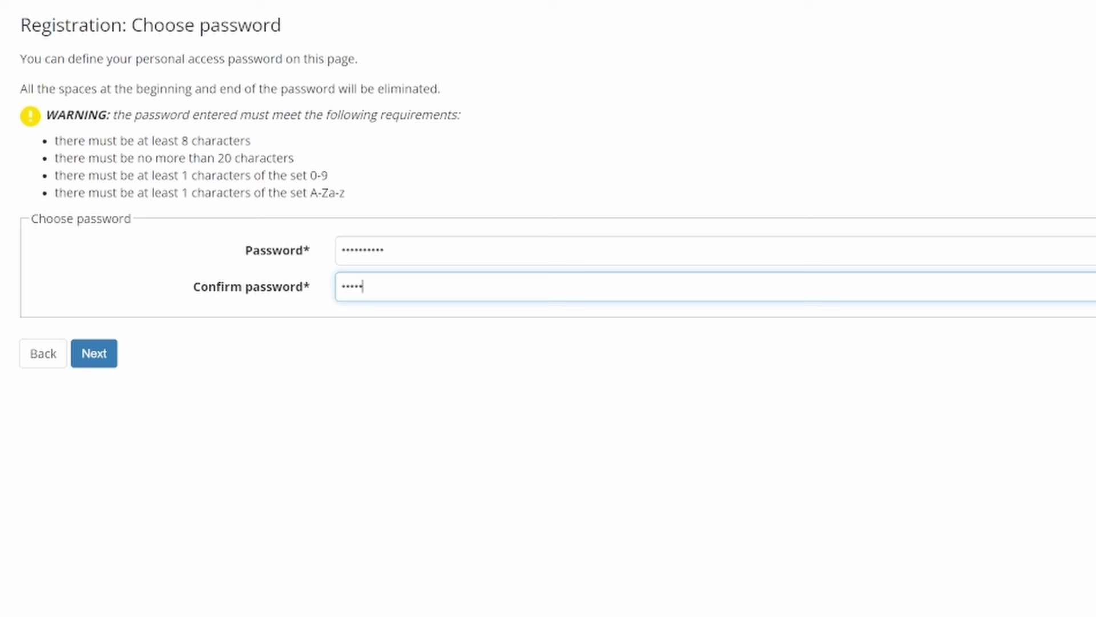
{"action": "type", "text": "**"}
{"action": "left_click", "coordinate": [95, 353]}
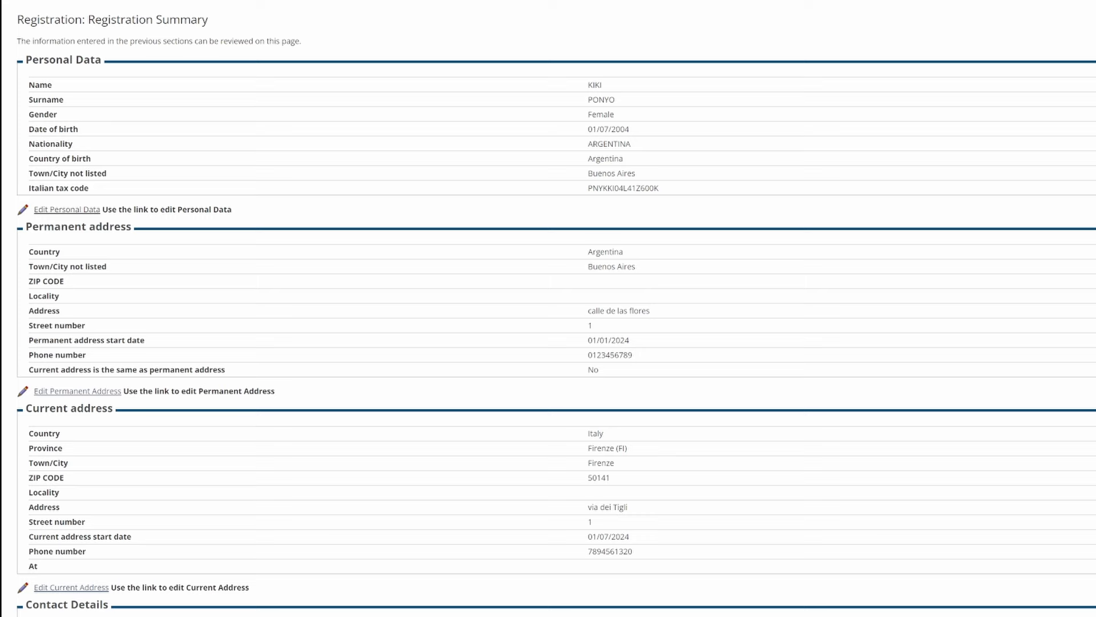
{"action": "scroll", "coordinate": [549, 342], "scroll_direction": "down", "scroll_amount": 3}
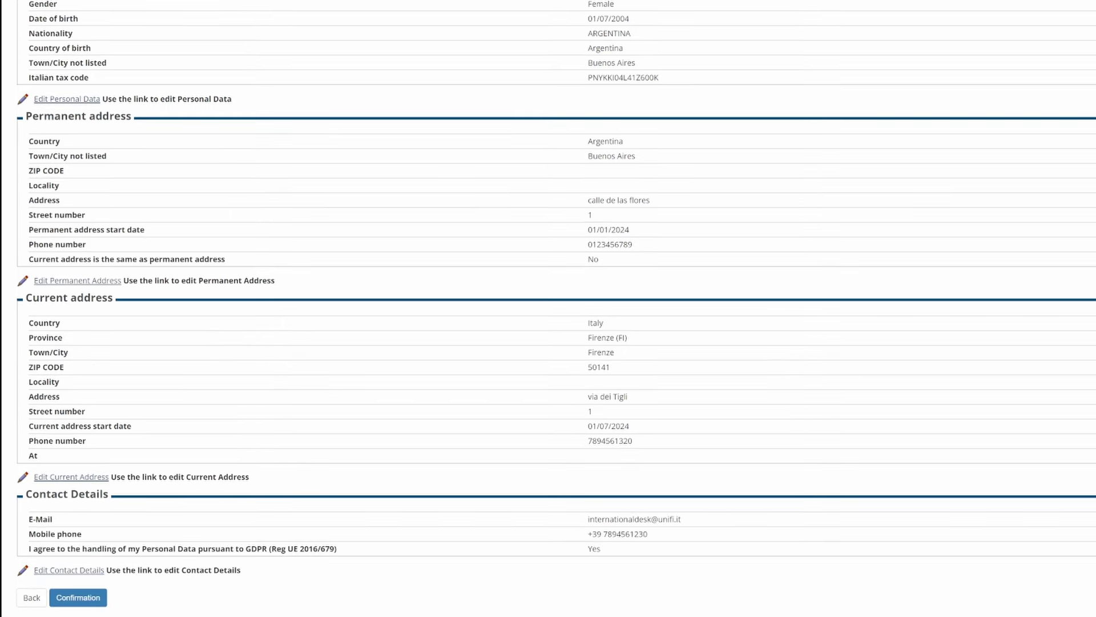
{"action": "scroll", "coordinate": [548, 342], "scroll_direction": "down", "scroll_amount": 3}
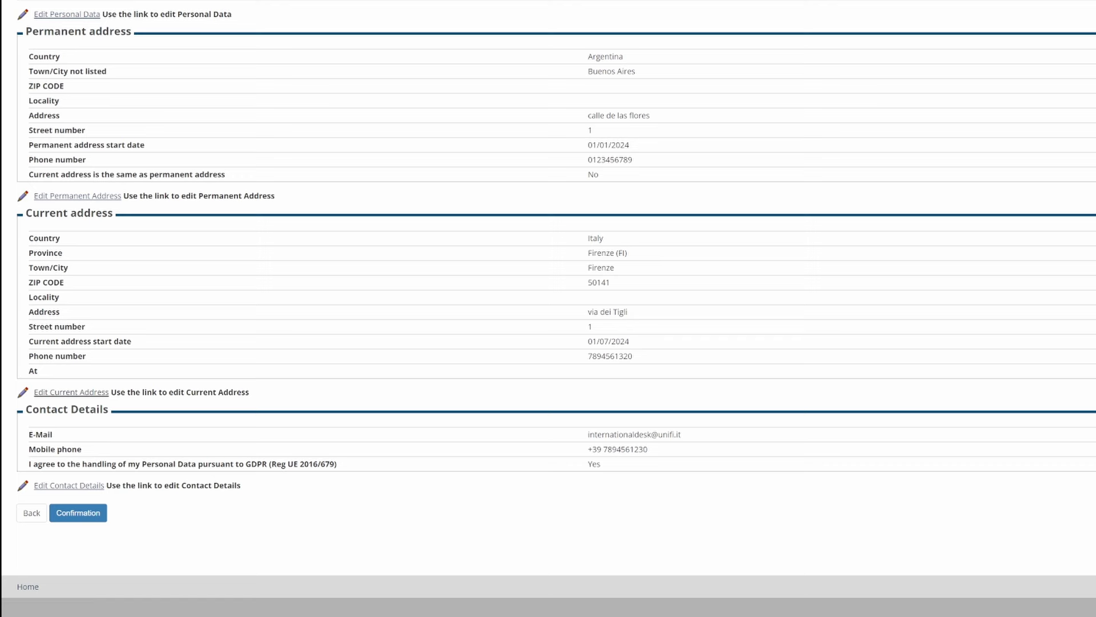